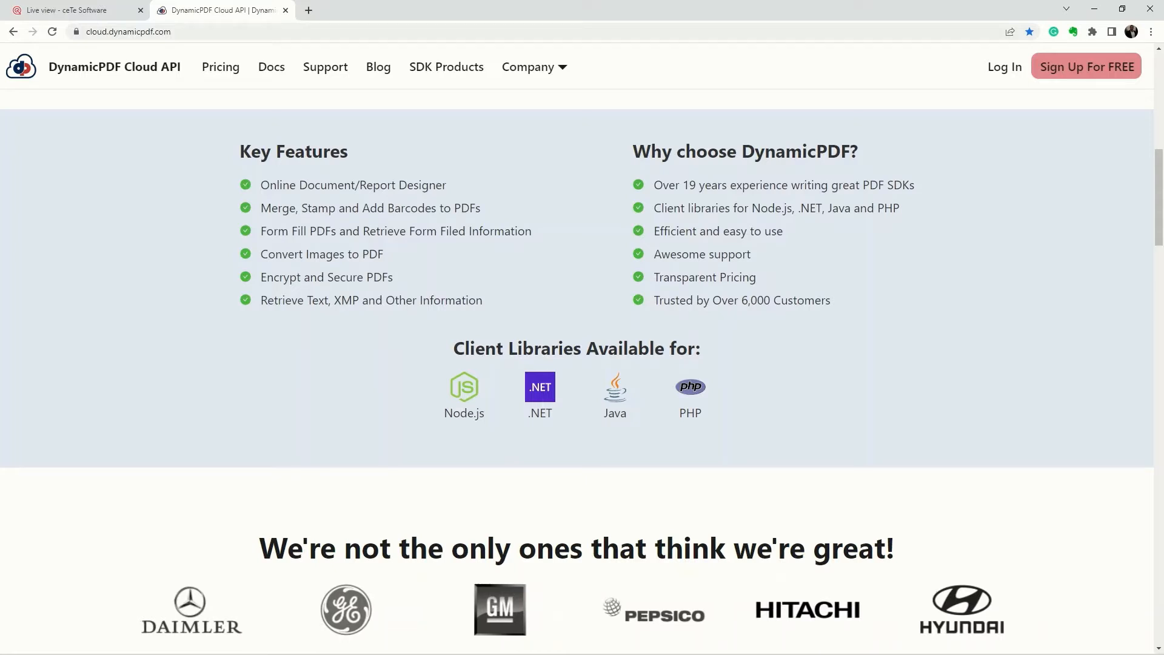
Look through the home page's key features, client libraries, customer logos and Easy to Use section.
scroll(583, 364, down, 2)
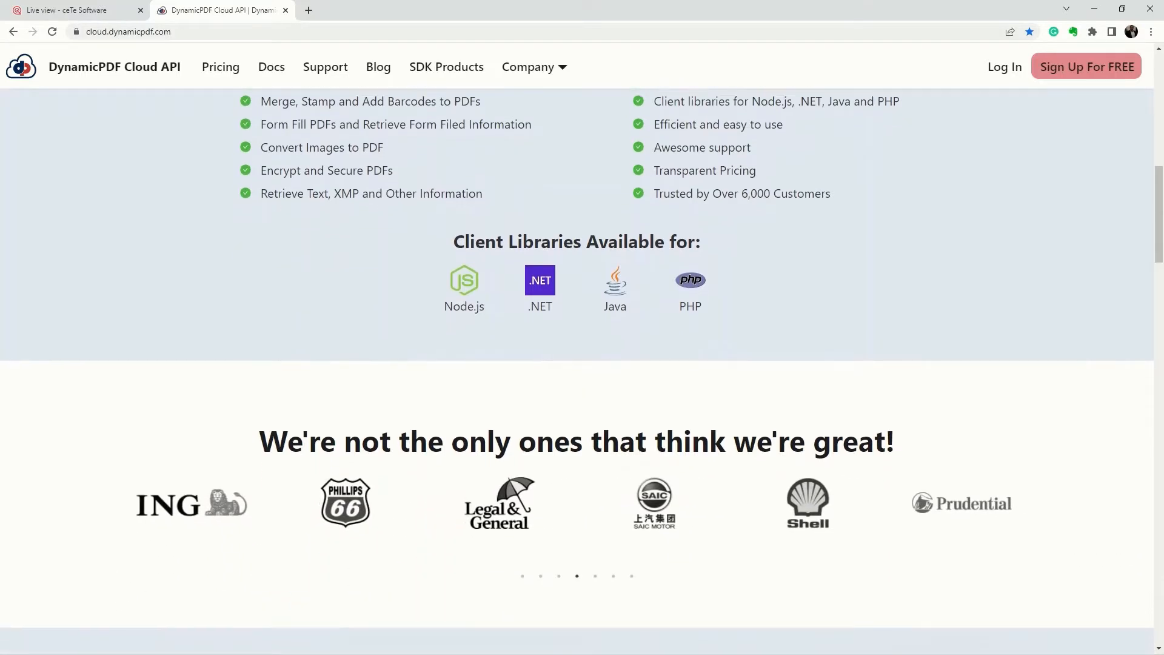
scroll(582, 364, down, 4)
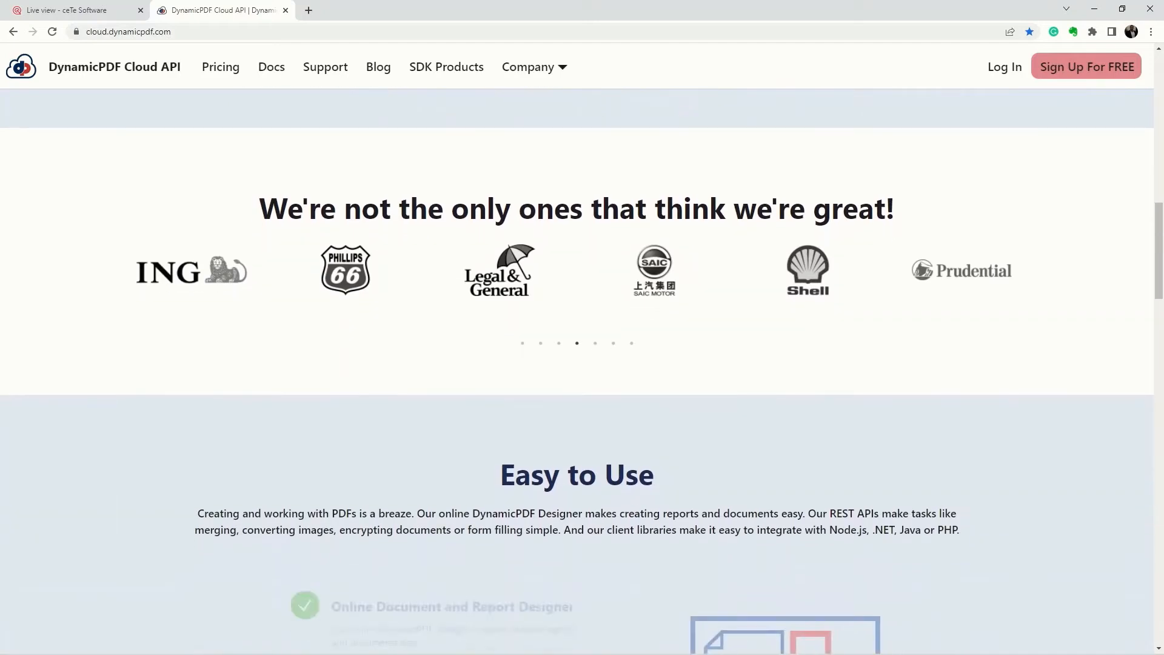
scroll(583, 364, down, 4)
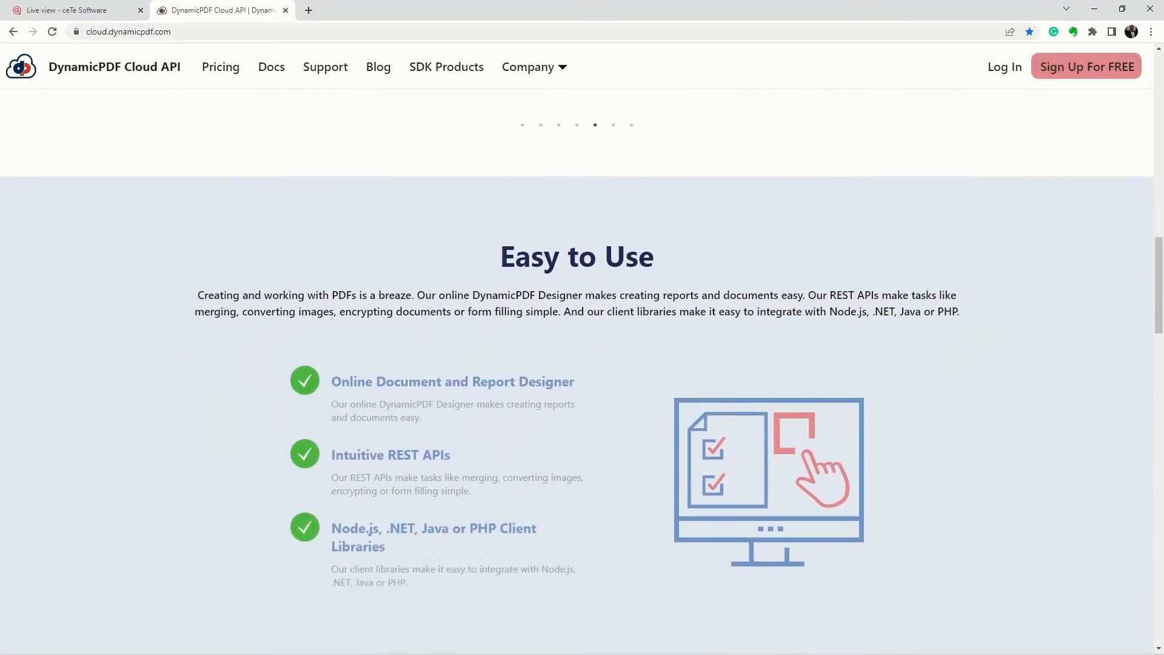
scroll(582, 363, down, 2)
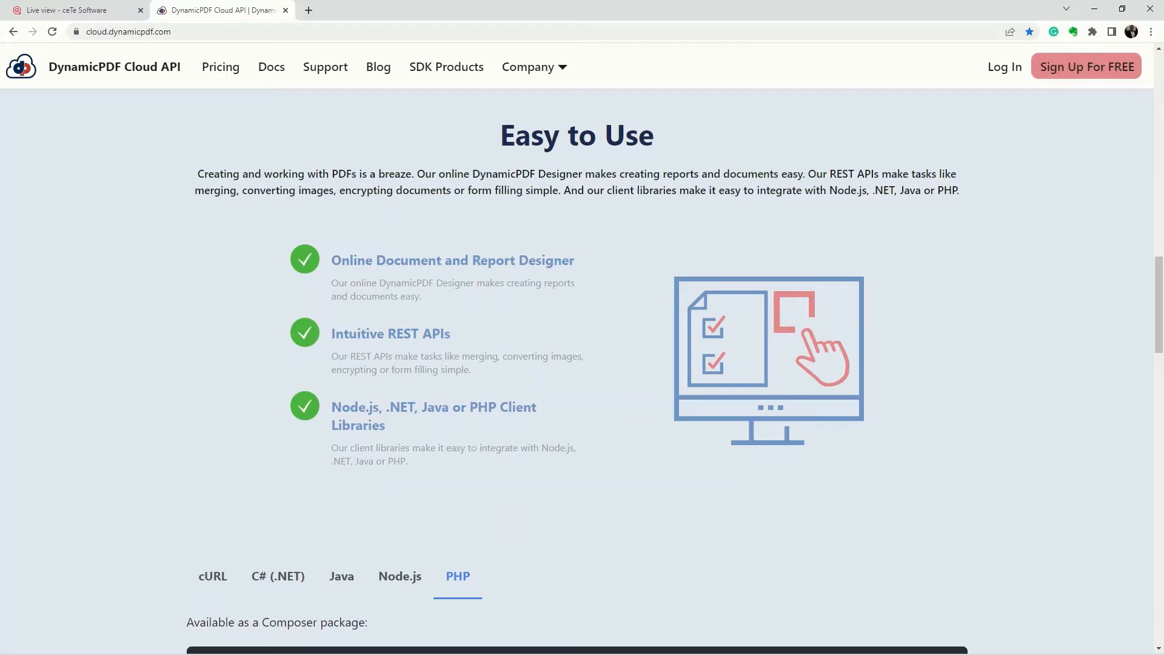
scroll(582, 364, down, 5)
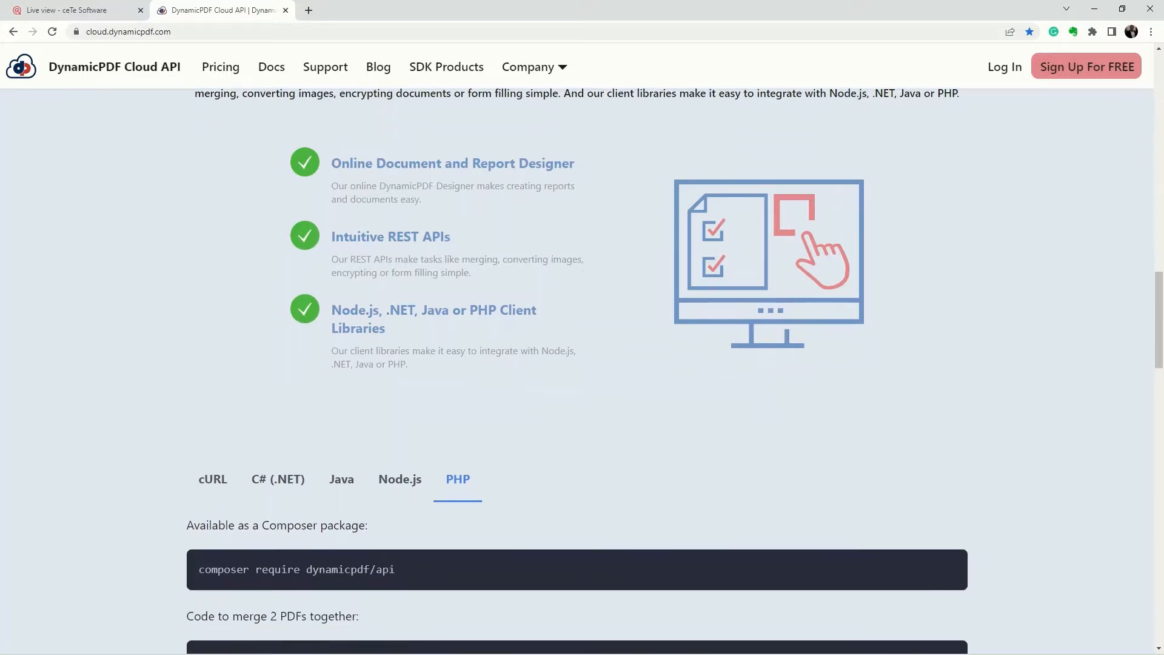
scroll(582, 364, down, 2)
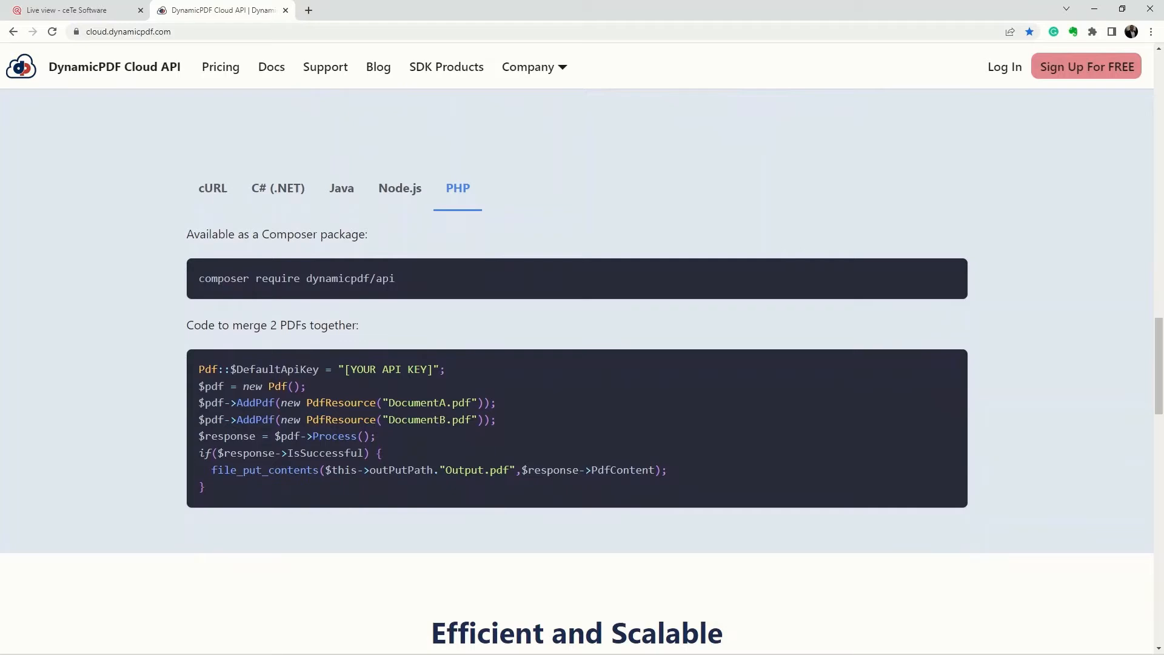
Review the PDF-merging code samples for cURL, C# (.NET), Java, Node.js and PHP in turn.
click(213, 188)
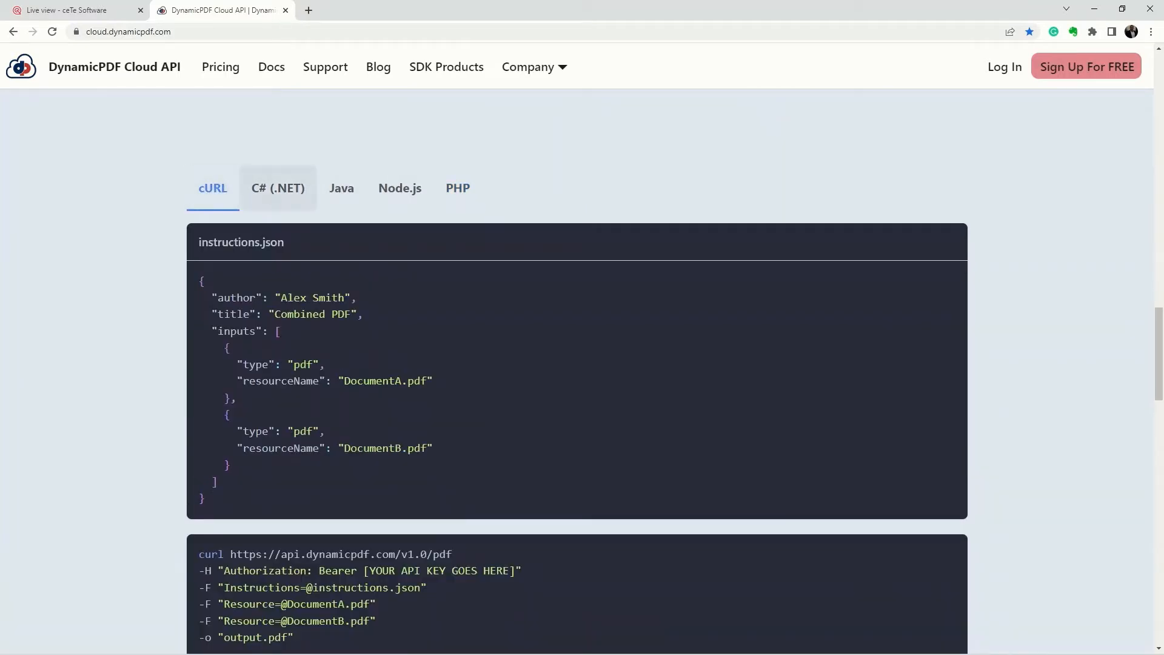
click(279, 188)
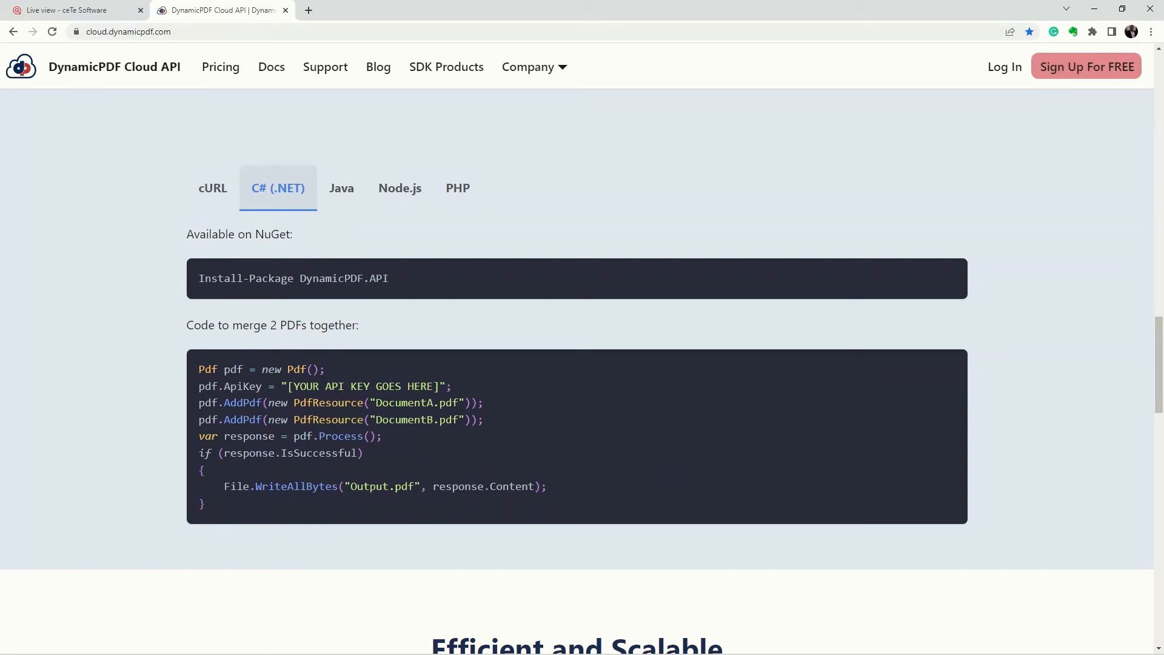
click(342, 188)
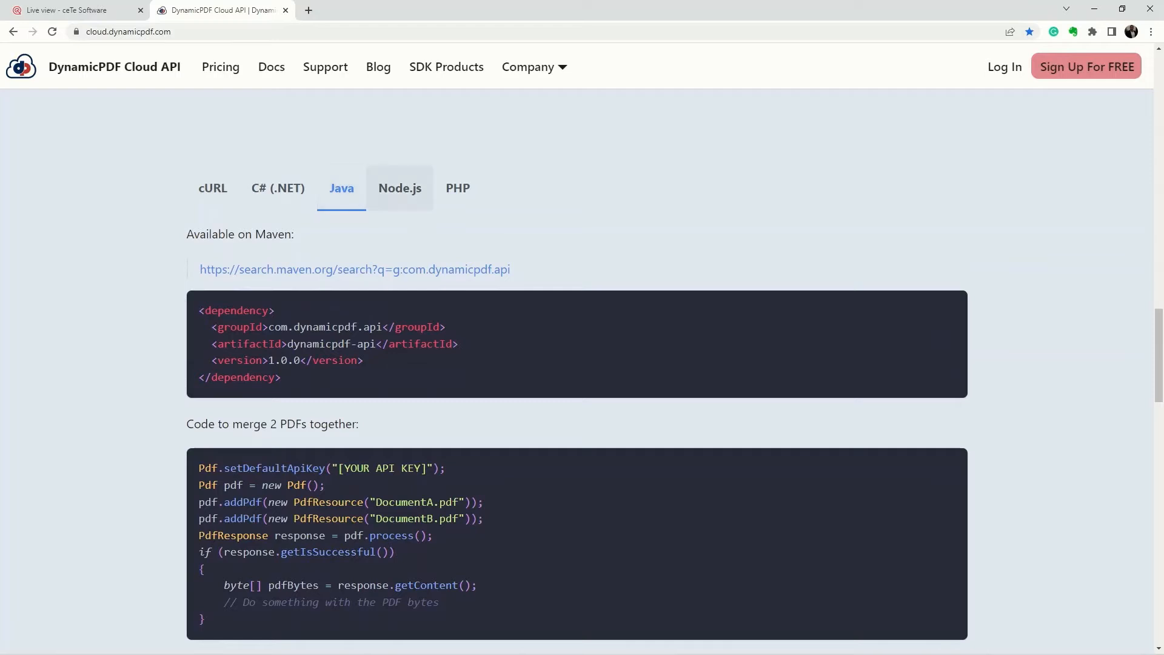
click(400, 188)
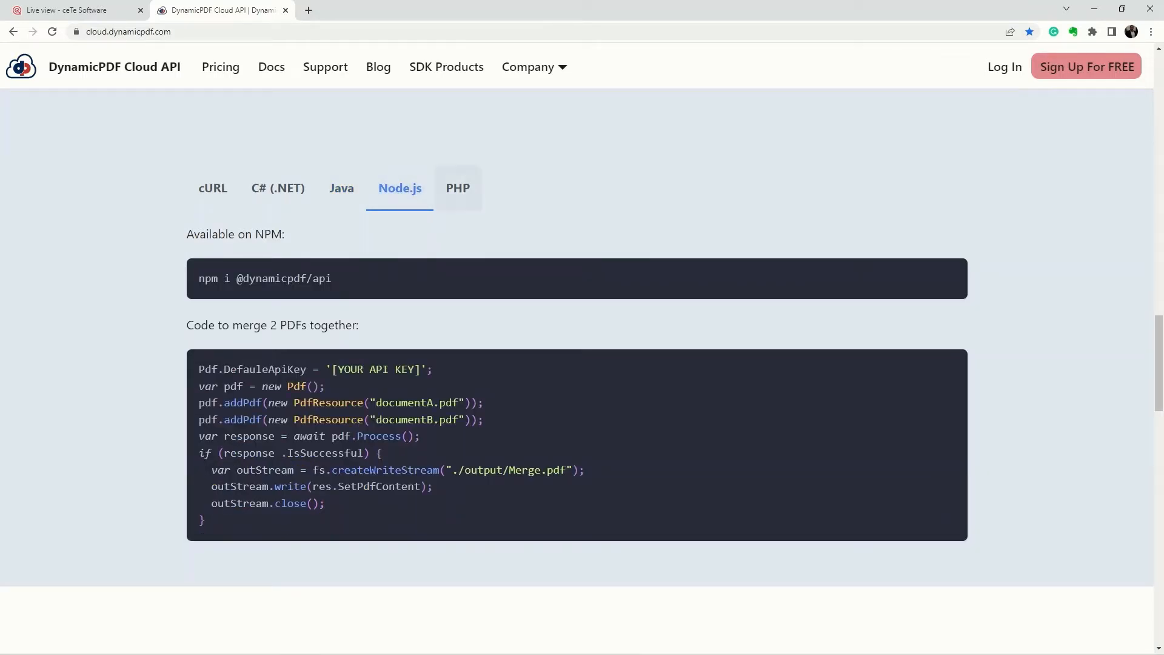
click(458, 188)
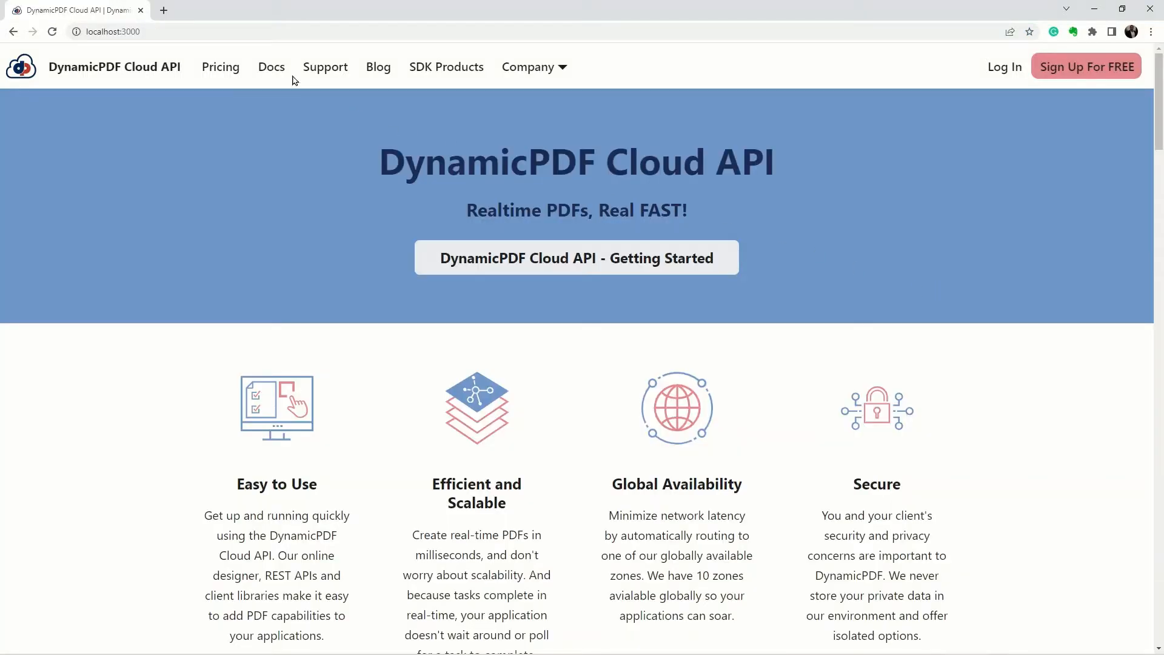
Open the Creating A Page tutorial for Designer in the documentation and read its Required Resources section.
click(271, 69)
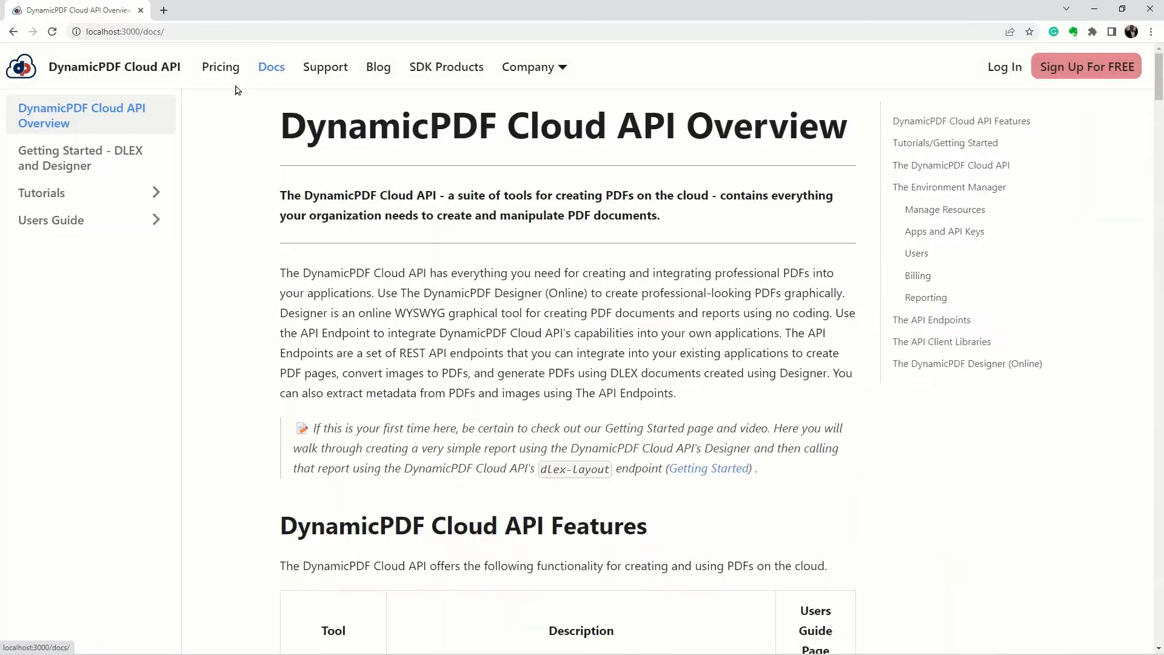
click(103, 202)
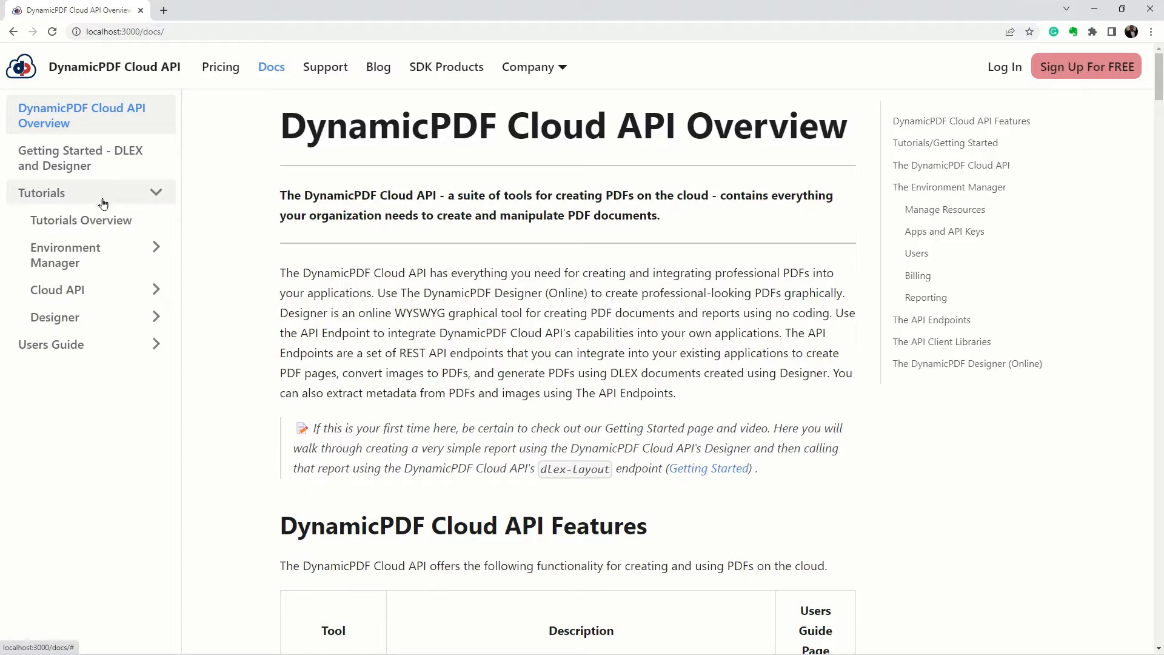
click(92, 319)
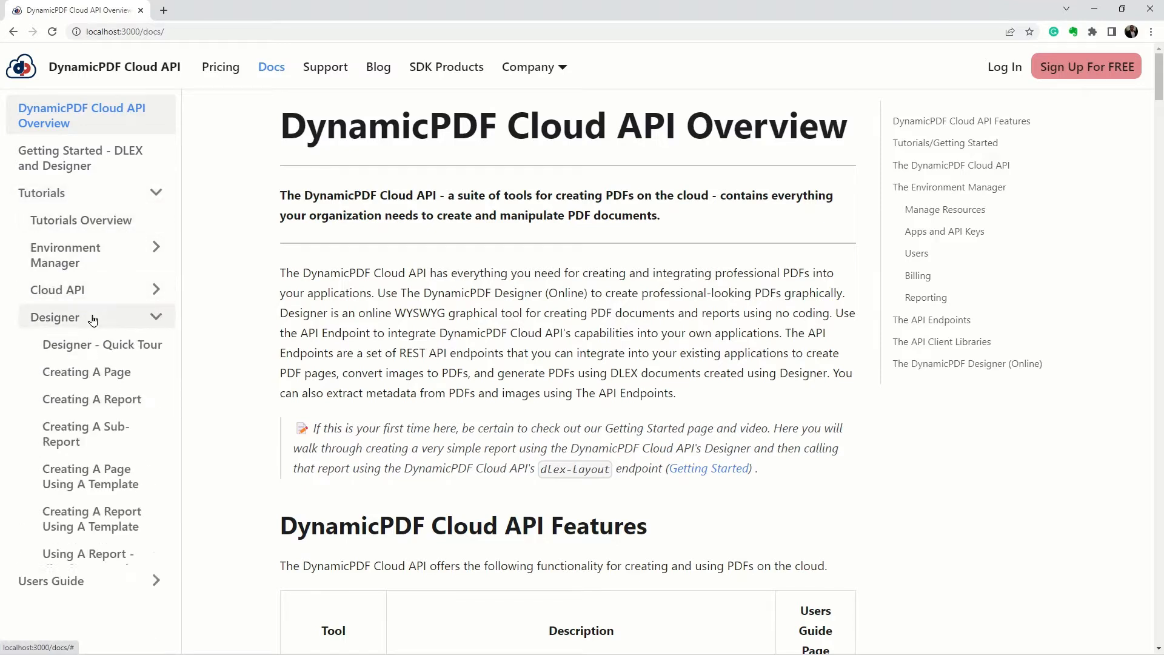
click(100, 376)
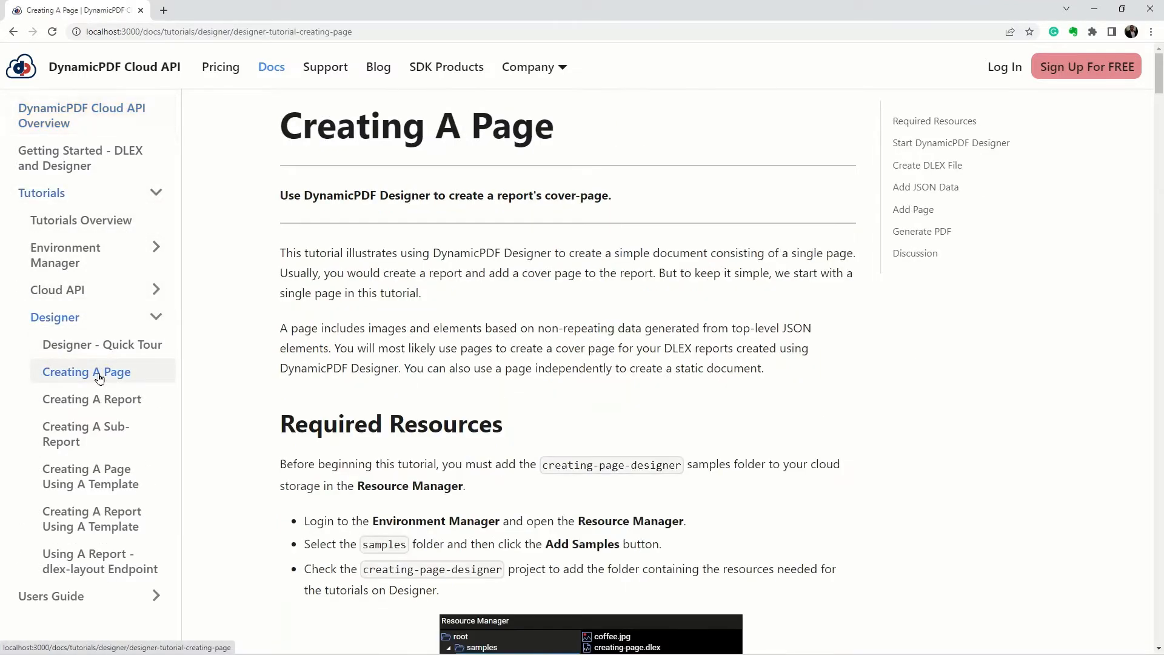
scroll(1038, 395, down, 1)
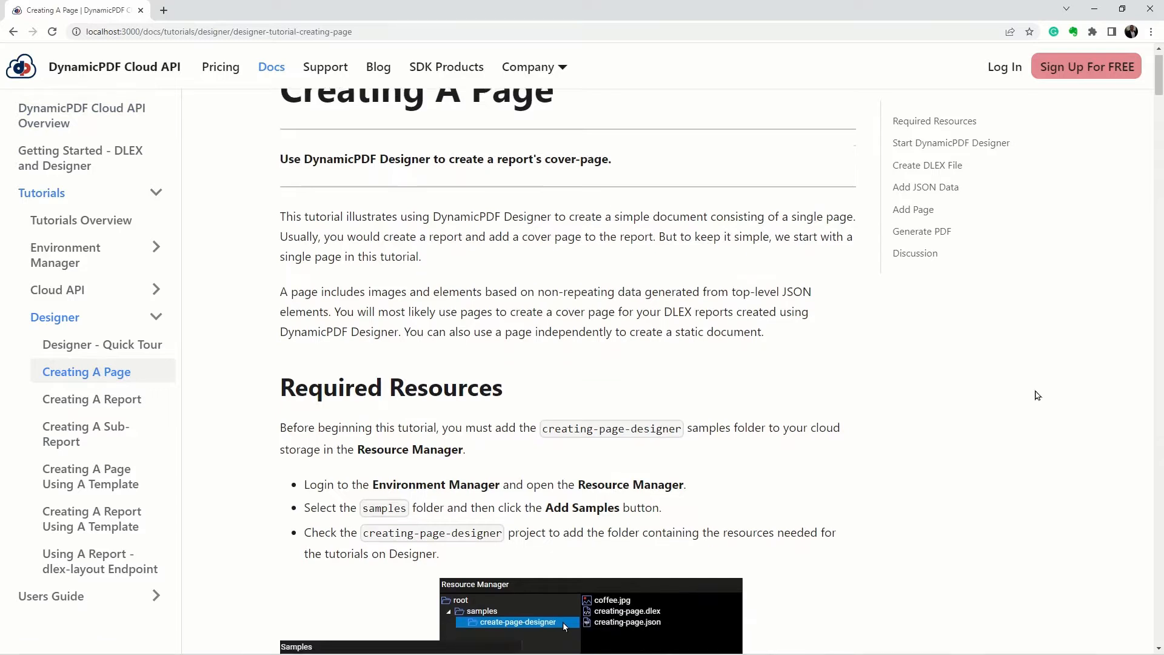
scroll(1037, 395, down, 4)
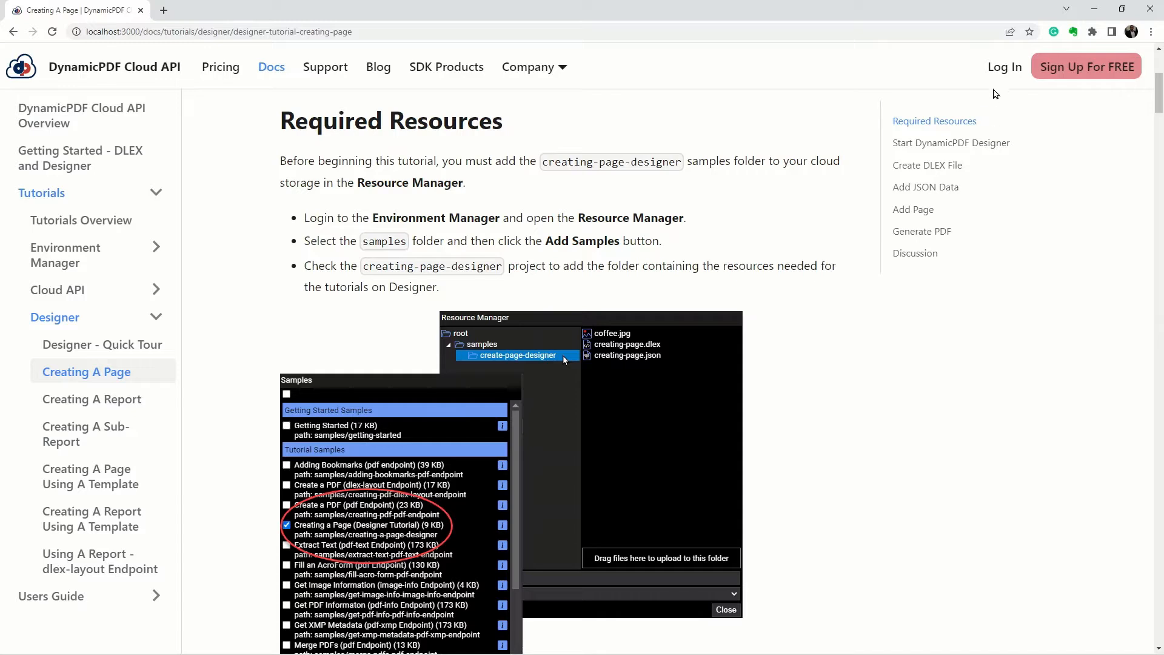
Log in with the prefilled account credentials and open the Resource Manager.
click(1000, 70)
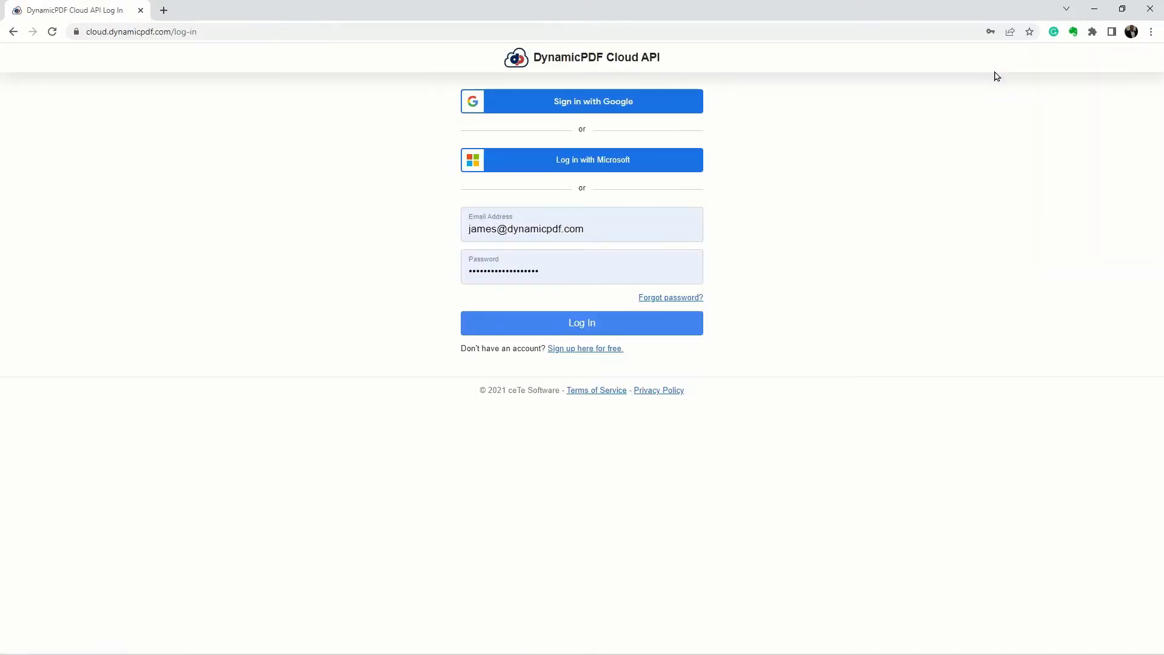
click(618, 325)
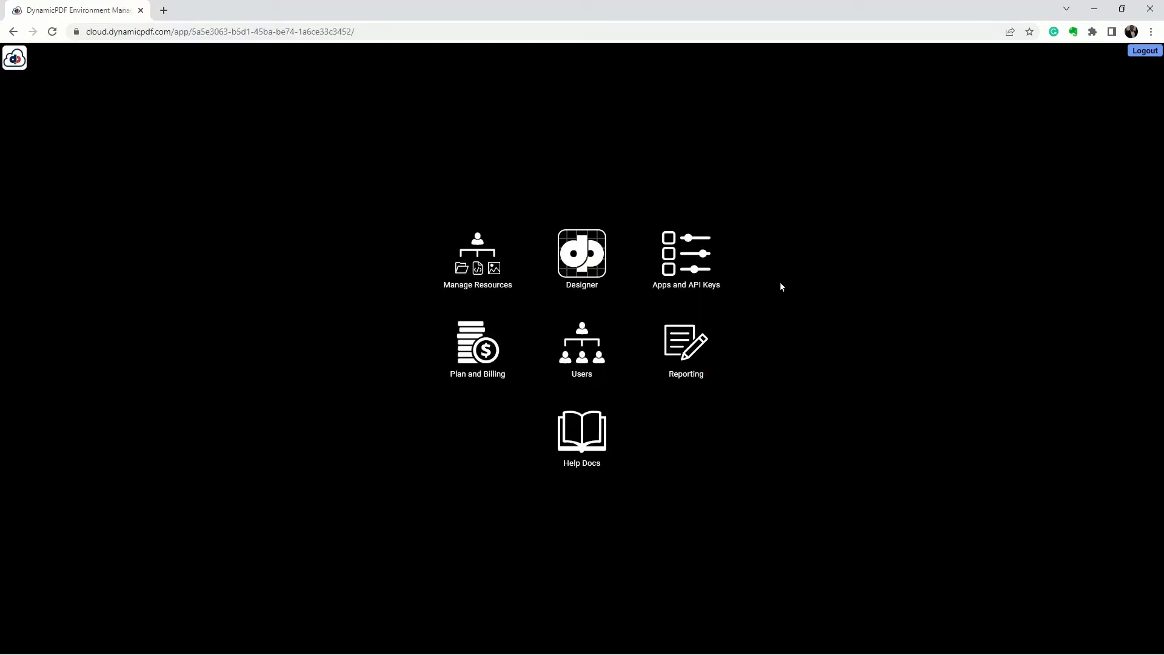
click(478, 255)
Add the Creating a Page (Designer Tutorial) sample project to the samples folder.
click(468, 230)
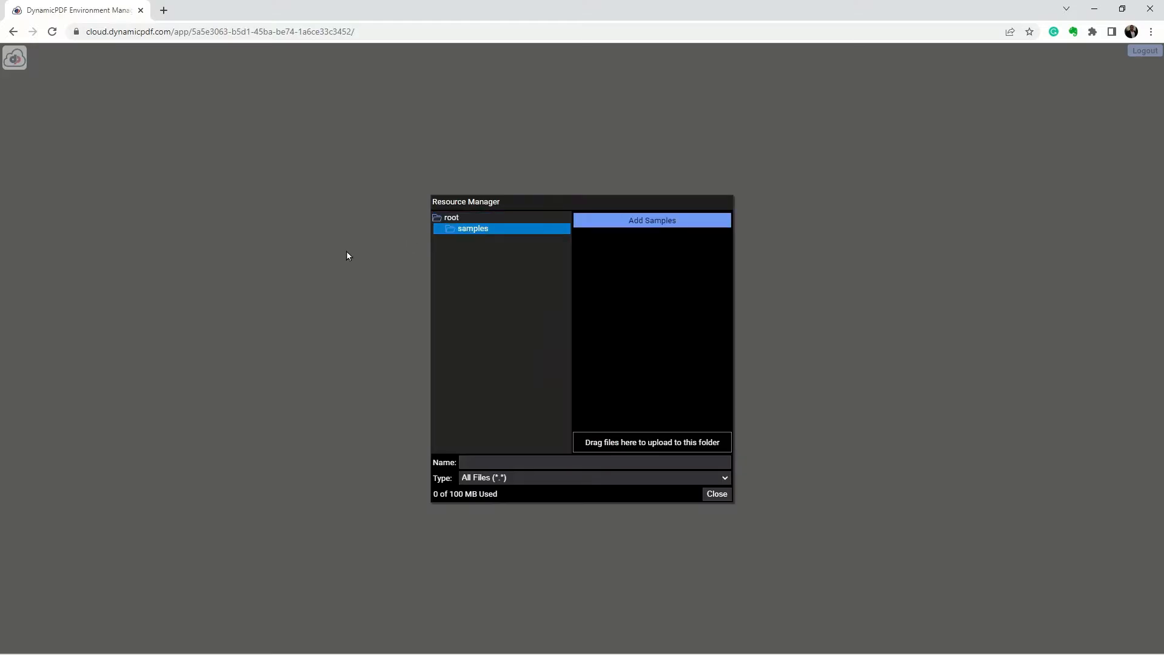
click(653, 222)
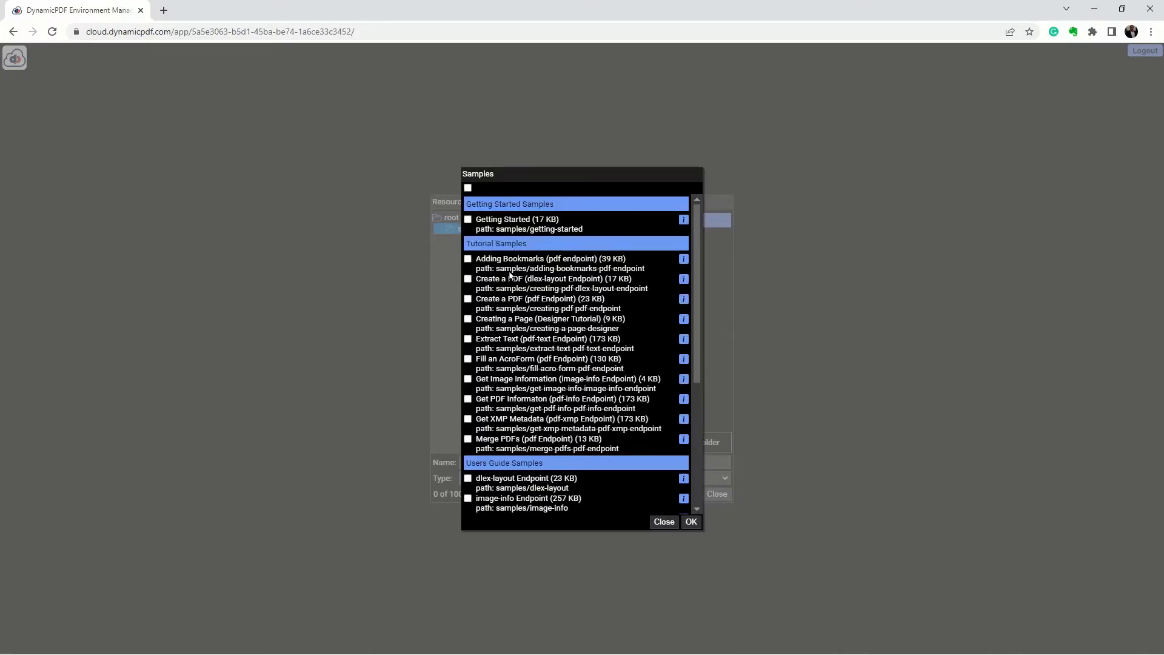
click(468, 319)
click(691, 522)
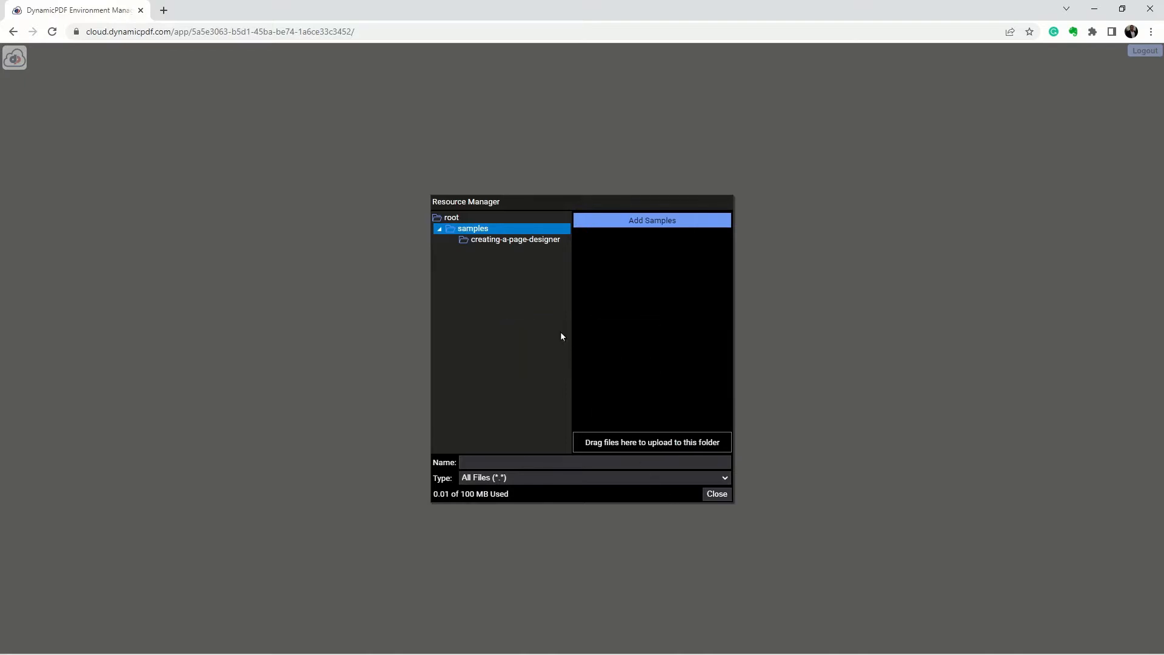
Delete creating-page.dlex from the creating-a-page-designer folder.
click(512, 240)
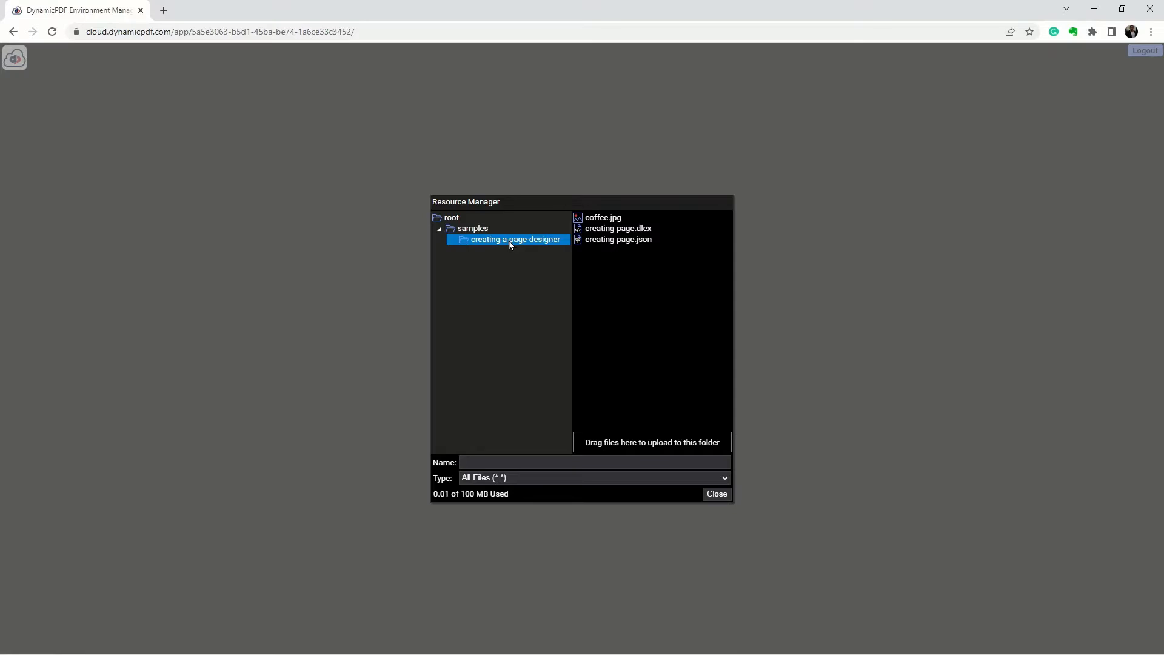
click(595, 228)
right_click(596, 228)
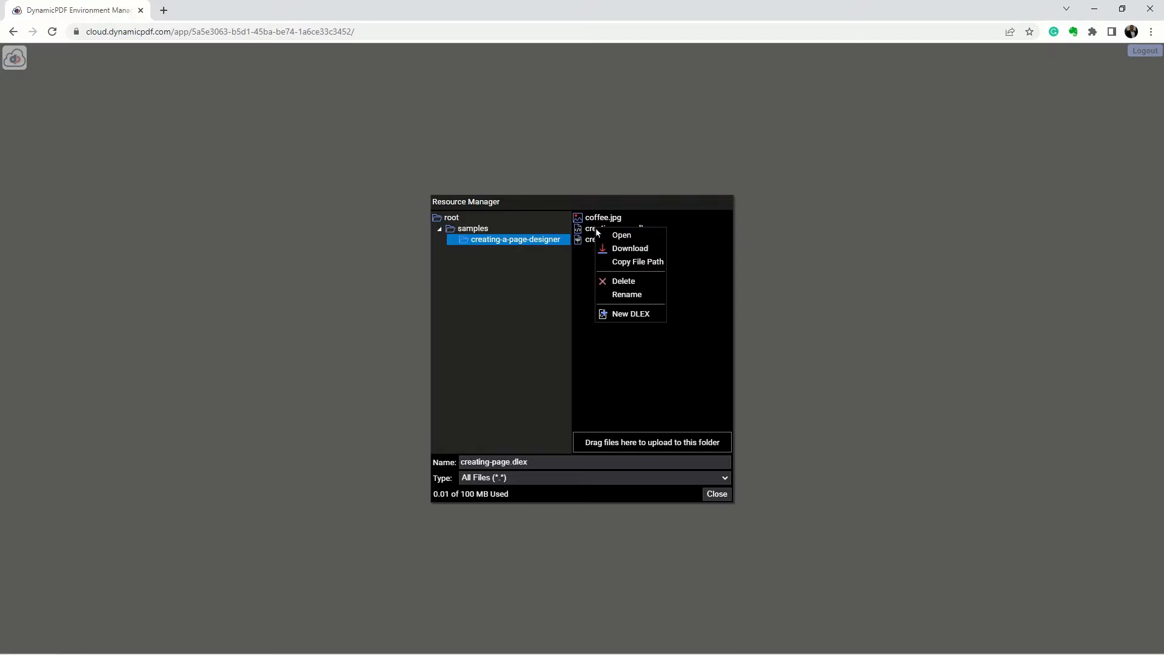
click(625, 282)
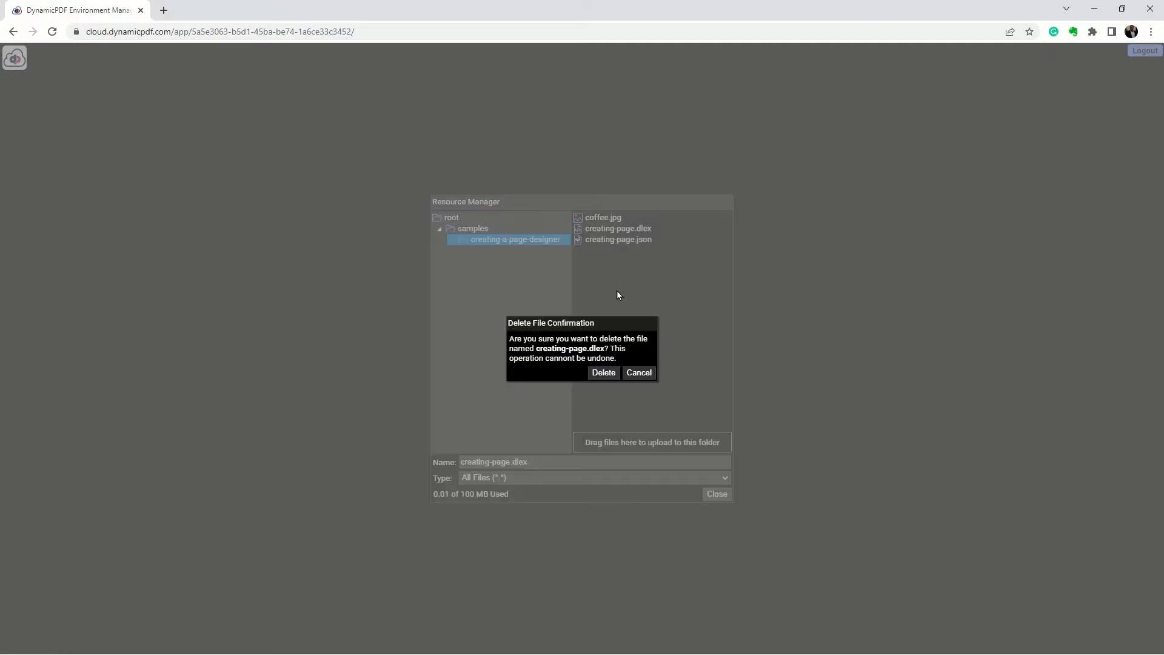
click(602, 373)
Delete creating-page.json from the same sample folder and close the Resource Manager.
click(639, 229)
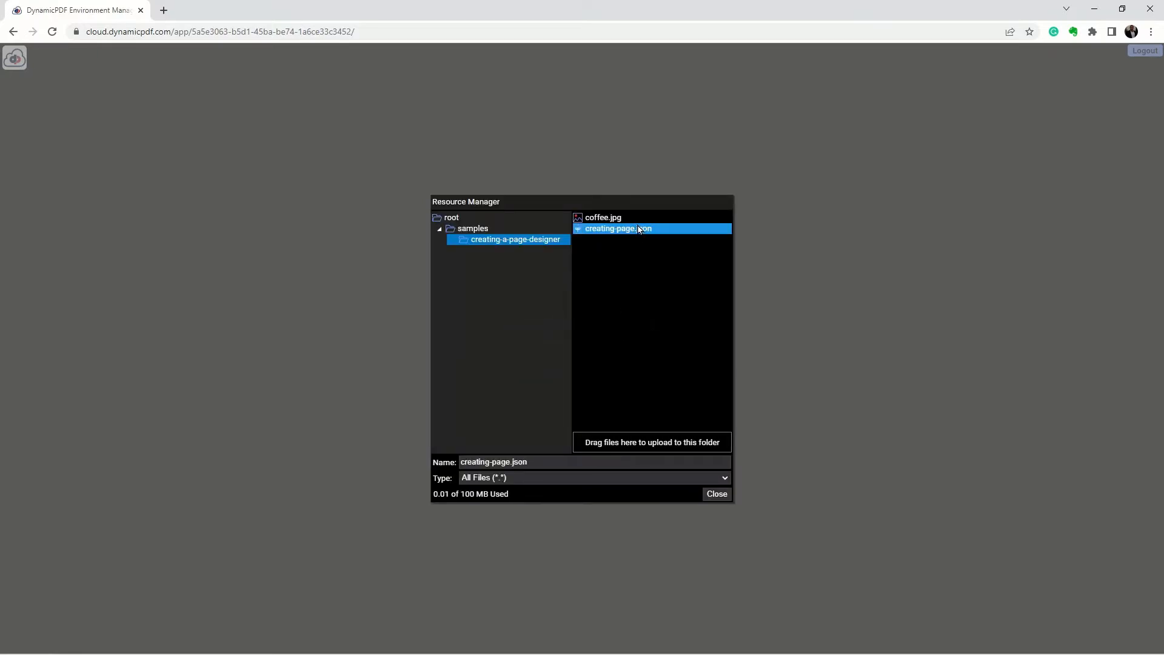
right_click(639, 229)
click(663, 276)
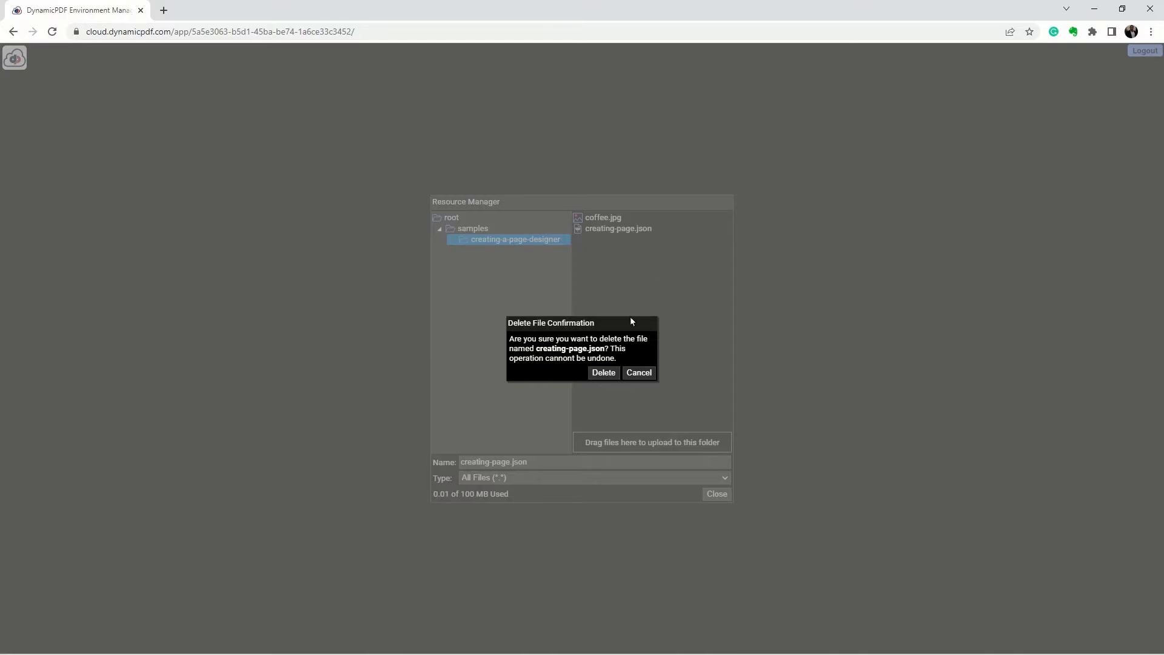
click(604, 373)
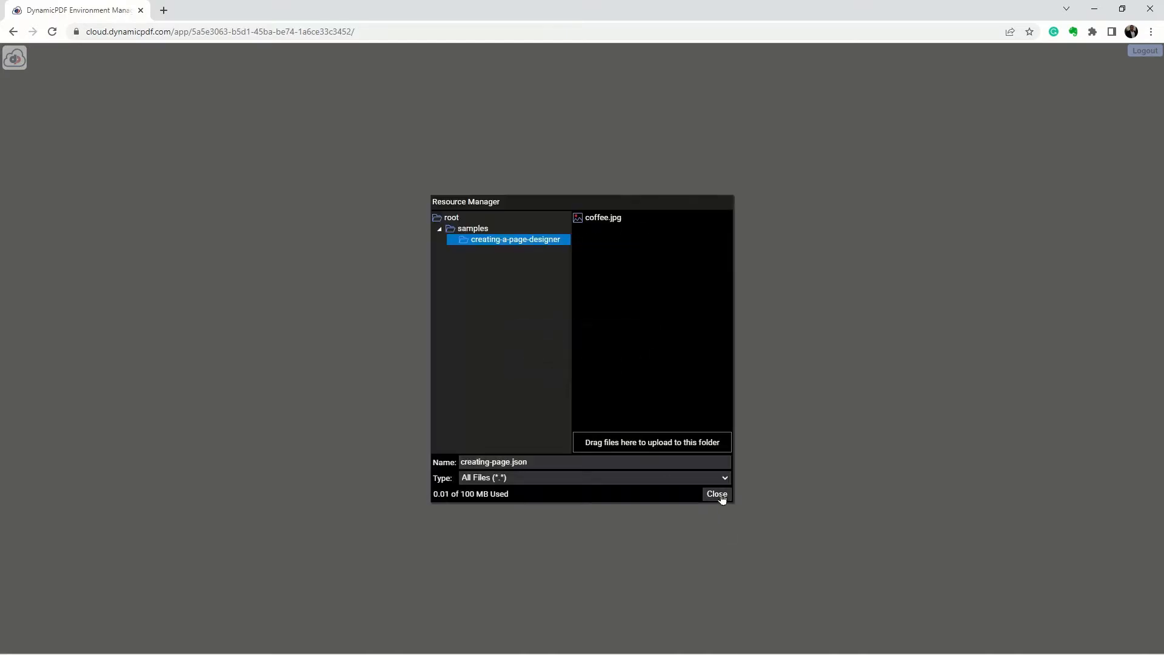
click(717, 494)
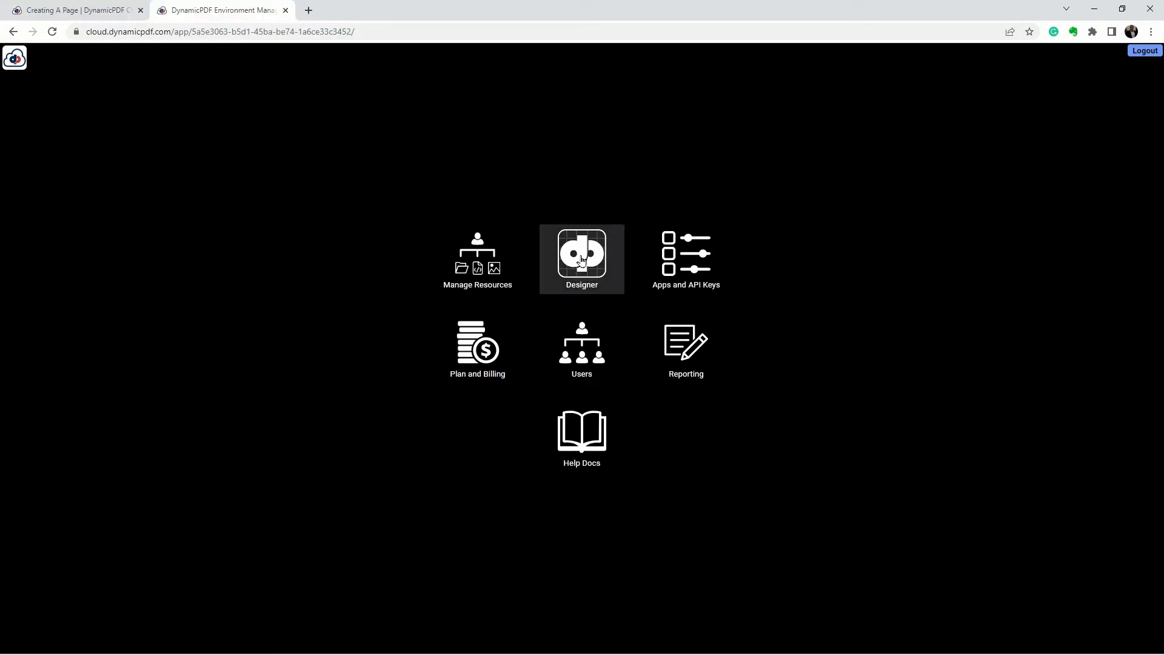
Launch Designer and create a DLEX file named creating-page in the samples/creating-a-page-designer folder.
click(581, 259)
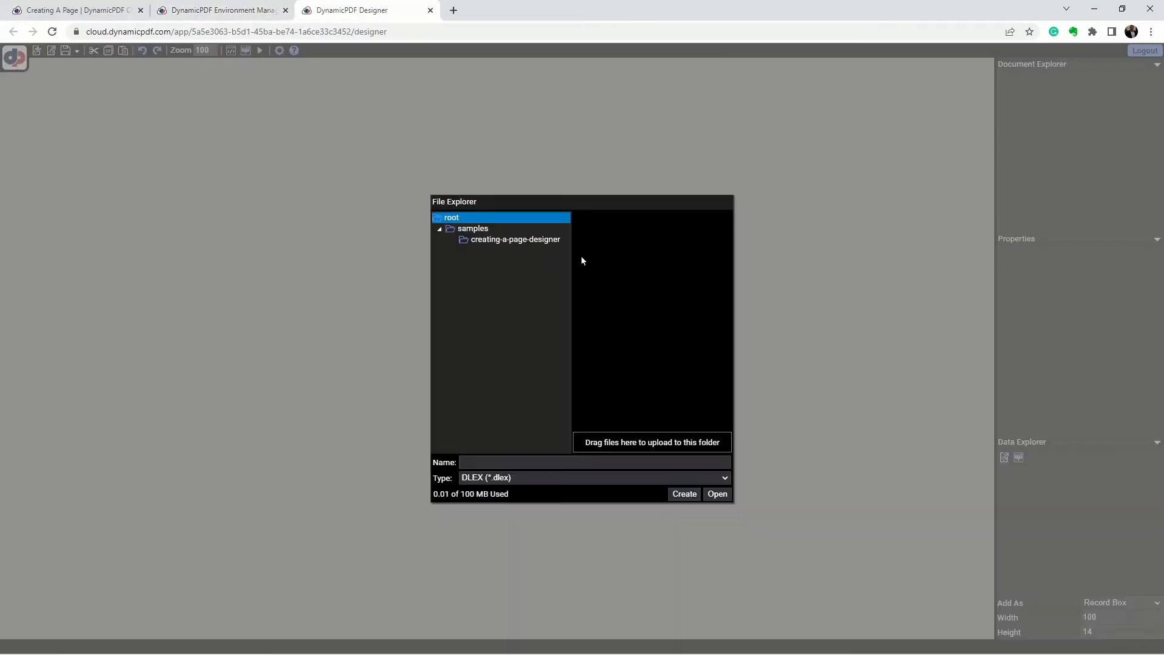
click(542, 240)
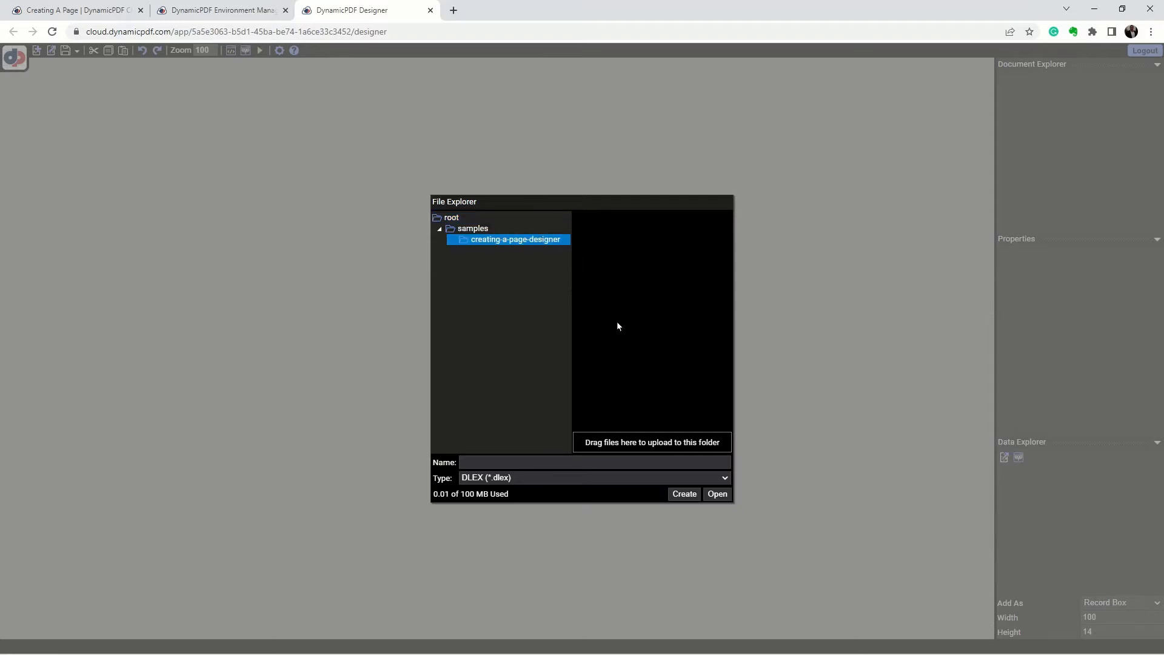
click(452, 460)
text(cre)
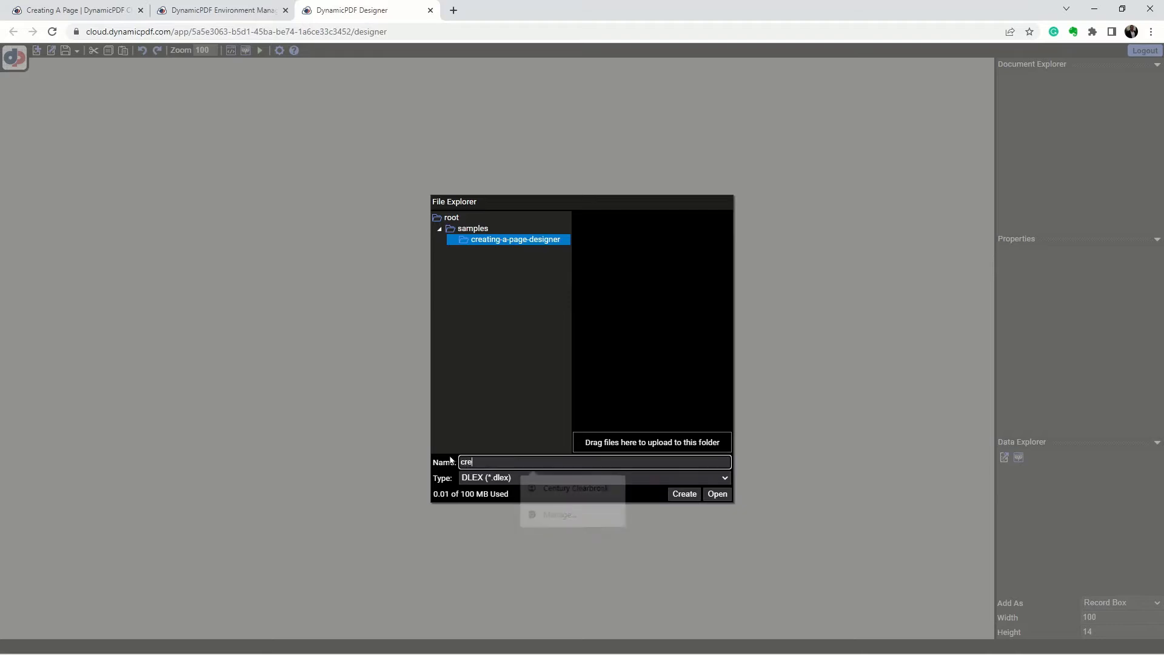
text(ating-page)
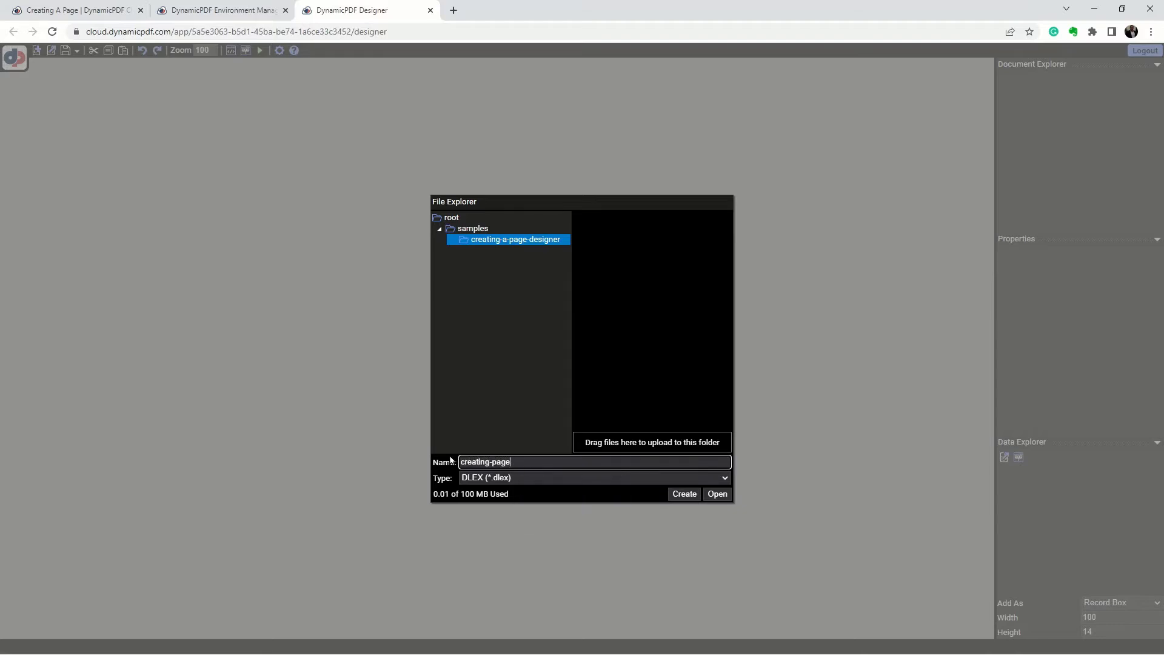
click(685, 495)
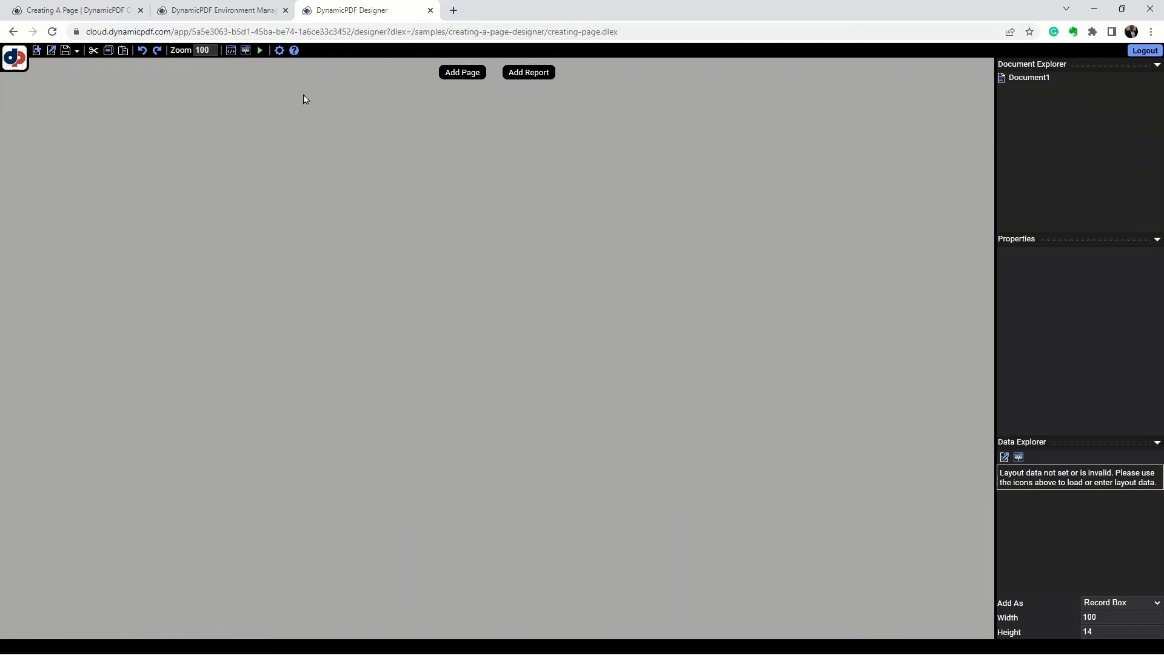
Enter JSON layout data with ReportName "Monthly Beverage Order List", Date "09/21/2021", an Author, and a Coffees array listing Arusha, Blue Mountain and Italian Espresso.
click(245, 51)
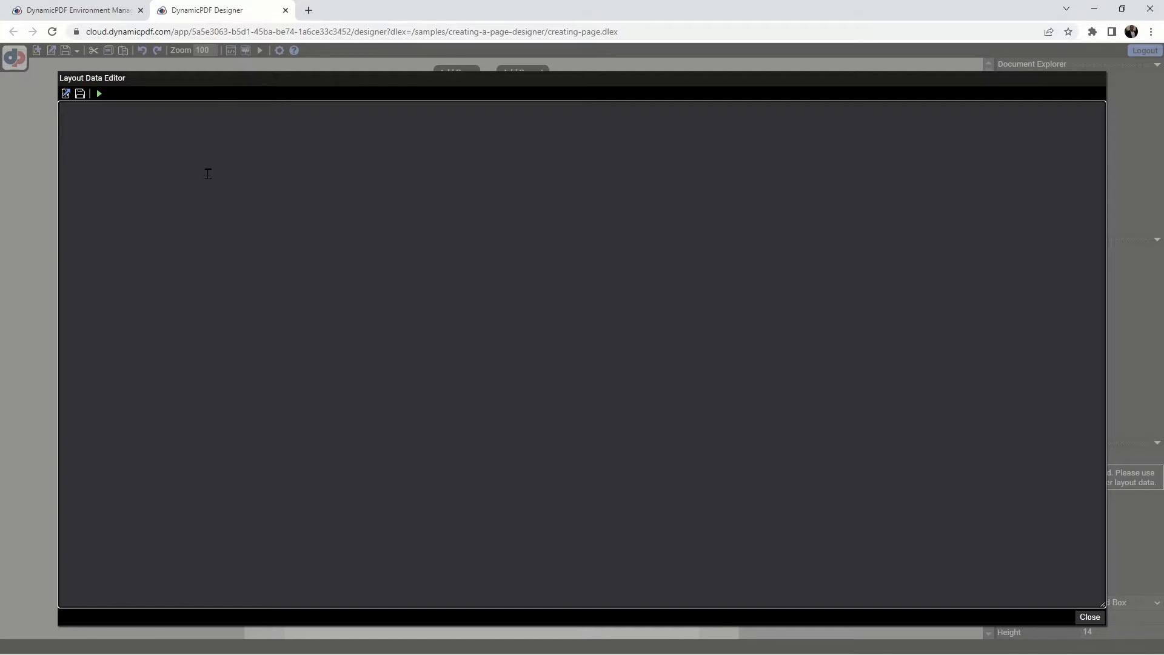
text({     "ReportName": "Monthly Beverage Order List",     "Date": "09/21/2021",     "Author": "John Doe",     "Coffees": [         {             "ProductID": 568,             "Type": "Arabica",             "Variety": "Arusha",             "Price": 7.99         },         {             "ProductID": 120,             "Type": "Arabica",             "Variety": "Blue Mountain",             "Price": 12.21         },         {             "ProductID": 235,             "Type": "Robusta",             "Variety": "Italian Espresso",             "Price": 15.22         }     ] })
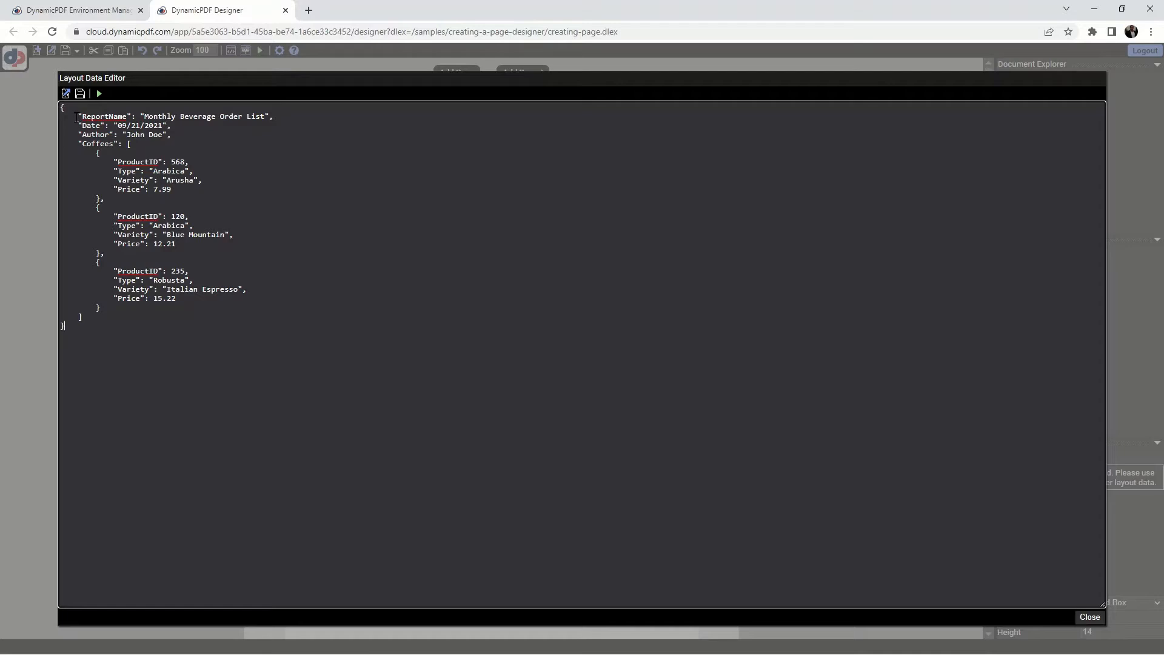
drag(77, 117, 89, 163)
drag(124, 260, 147, 316)
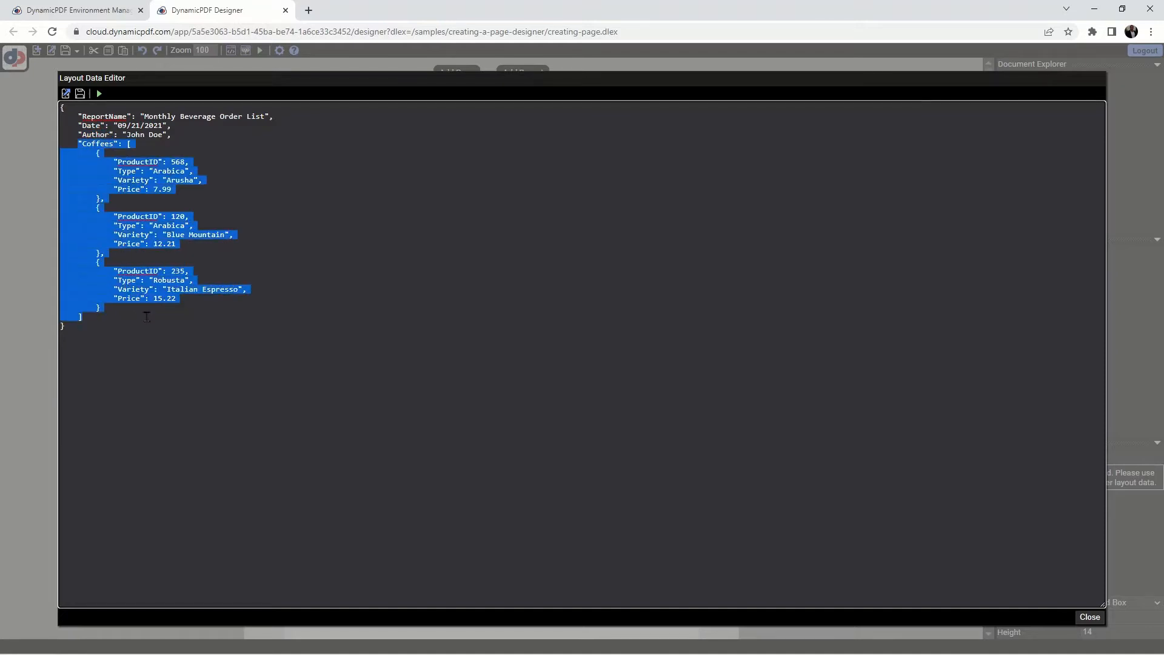
click(349, 308)
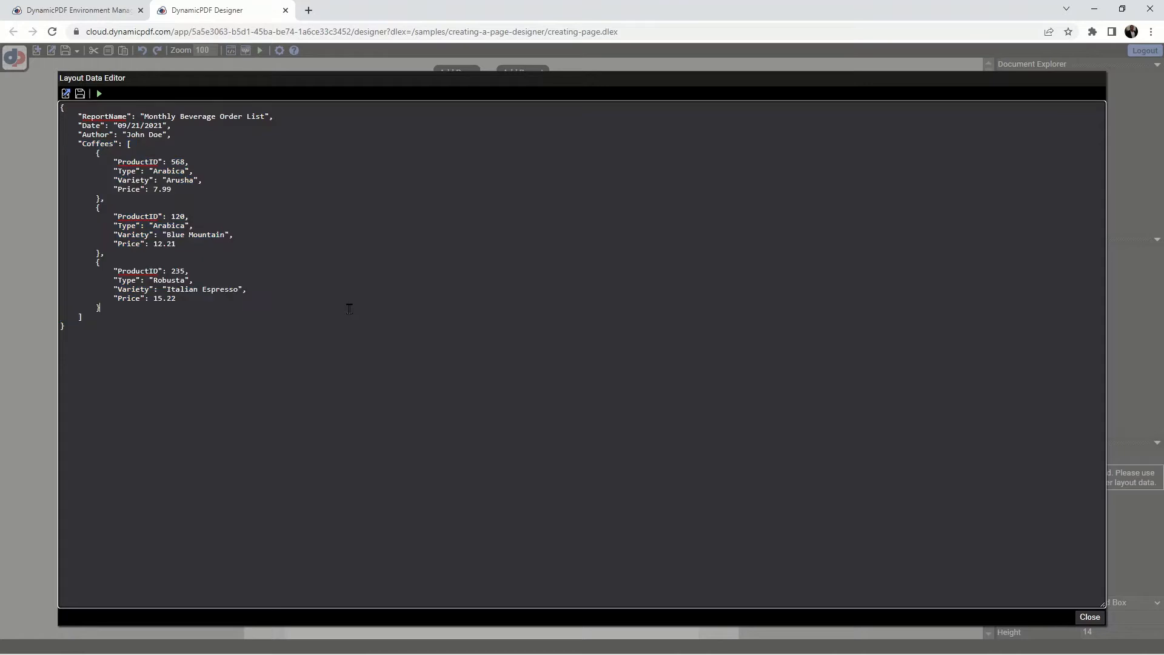
Save the layout data as a JSON file named creating-page in samples/creating-a-page-designer and close the Layout Data Editor.
click(79, 93)
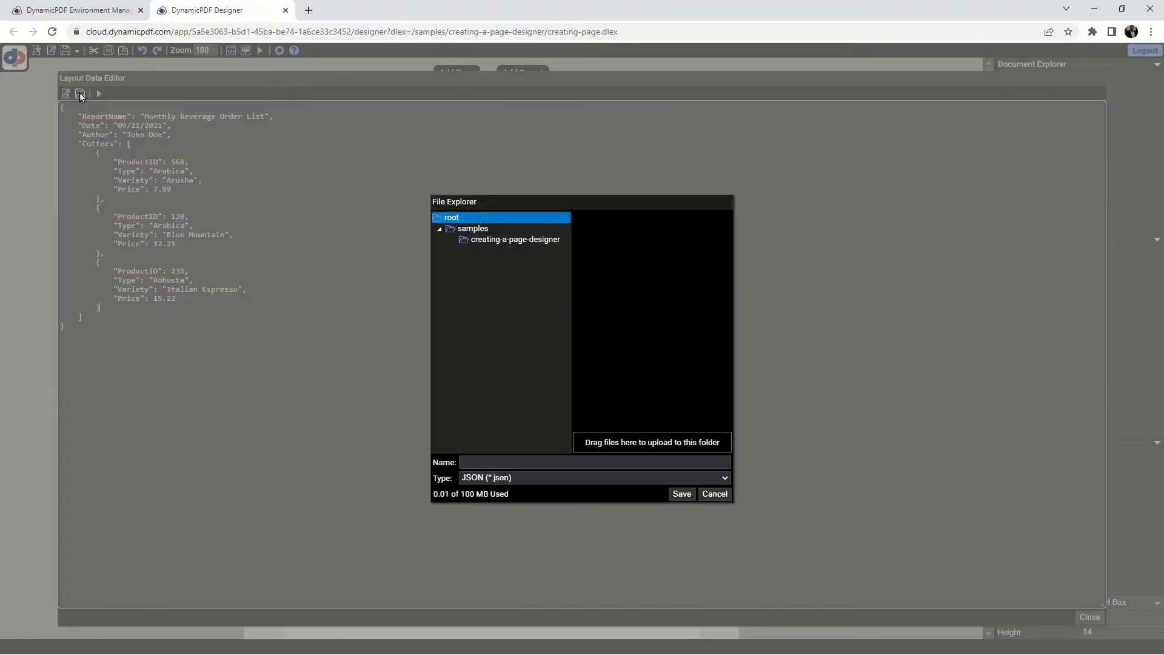
click(484, 242)
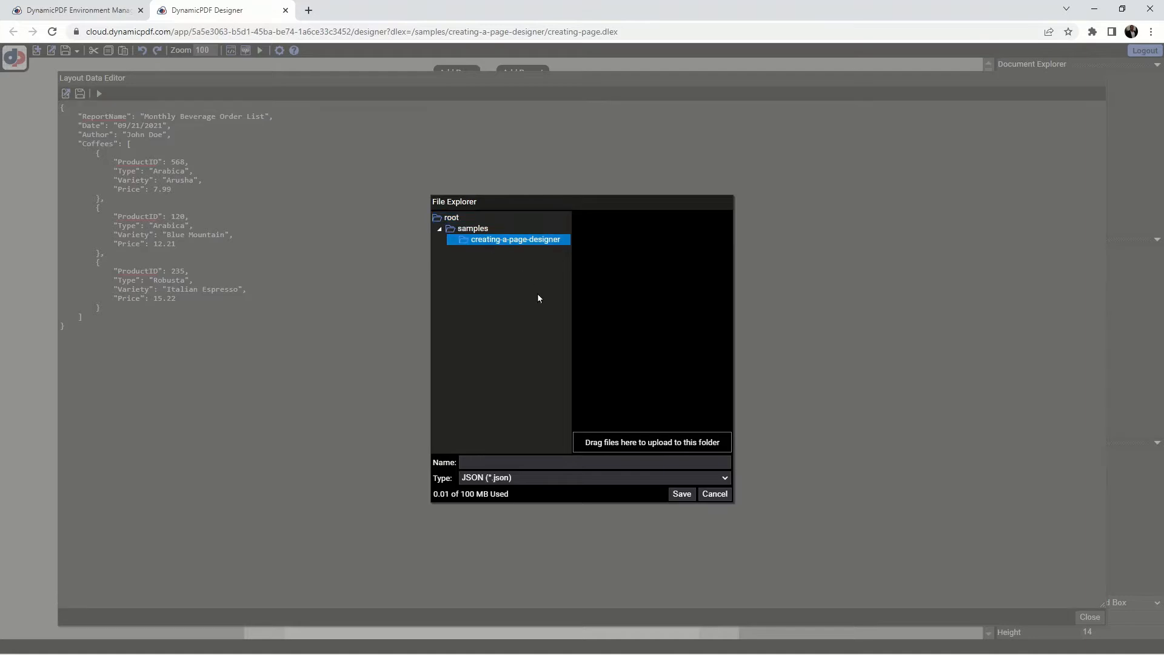
click(514, 460)
text(creating)
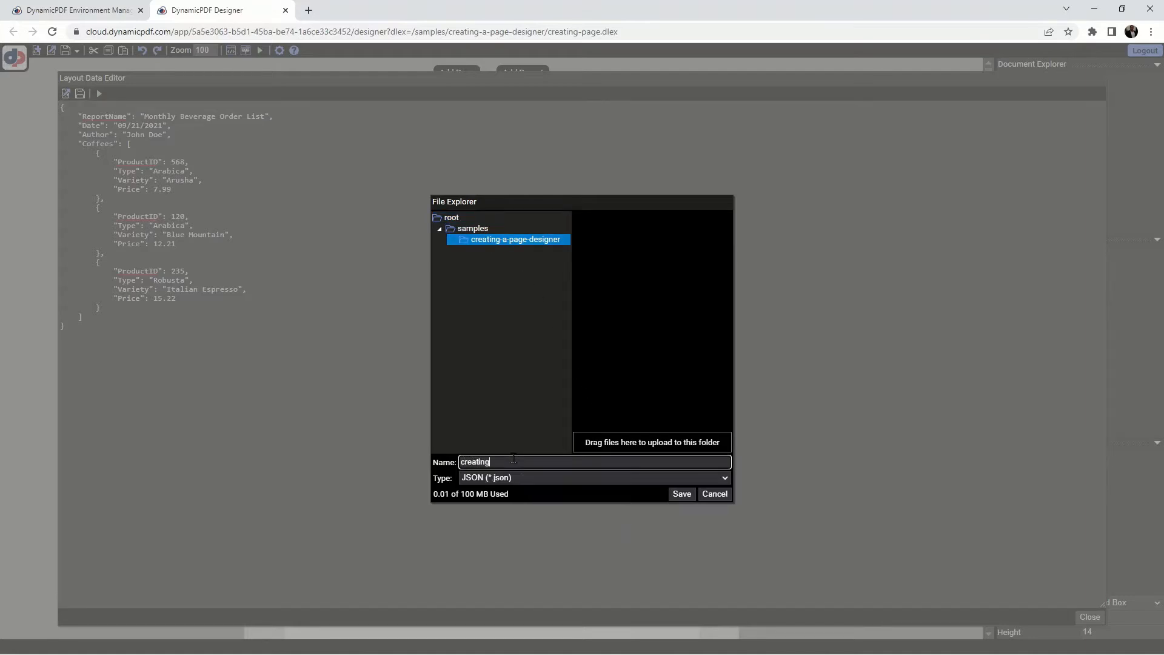
text(-page)
click(678, 494)
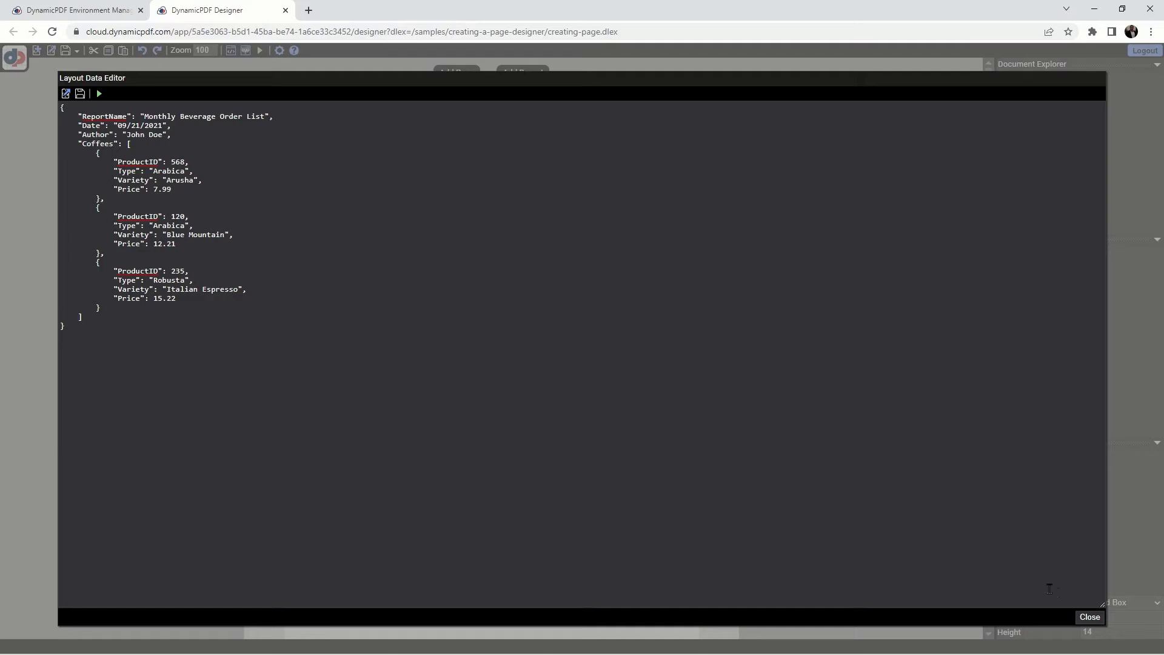
click(670, 365)
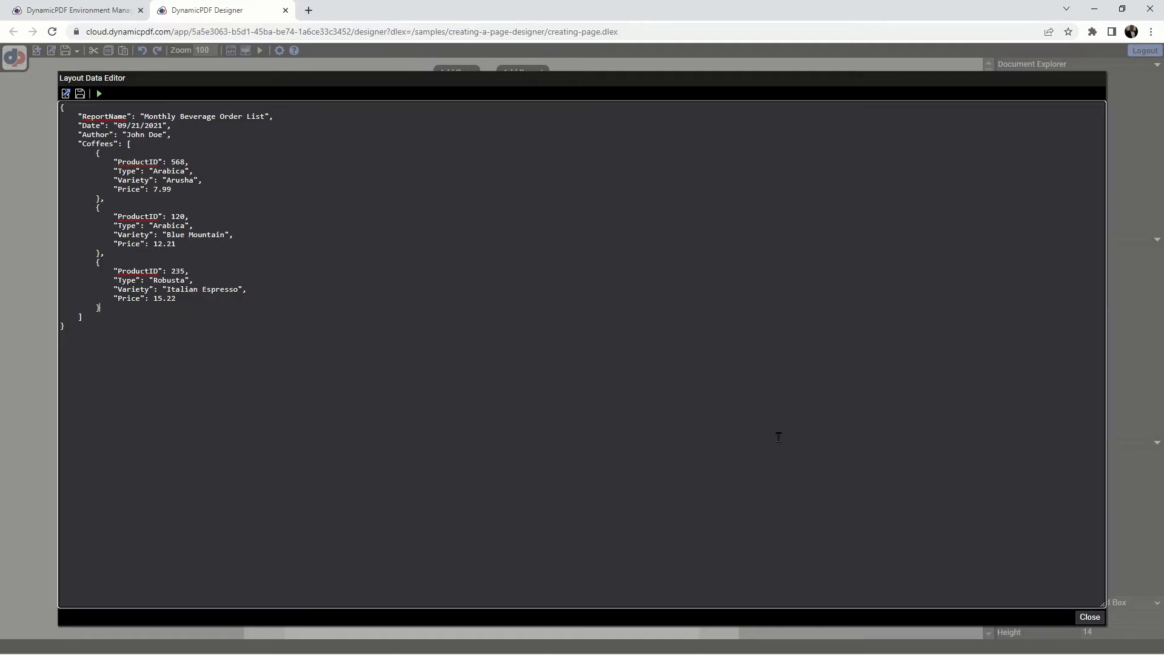
click(1089, 617)
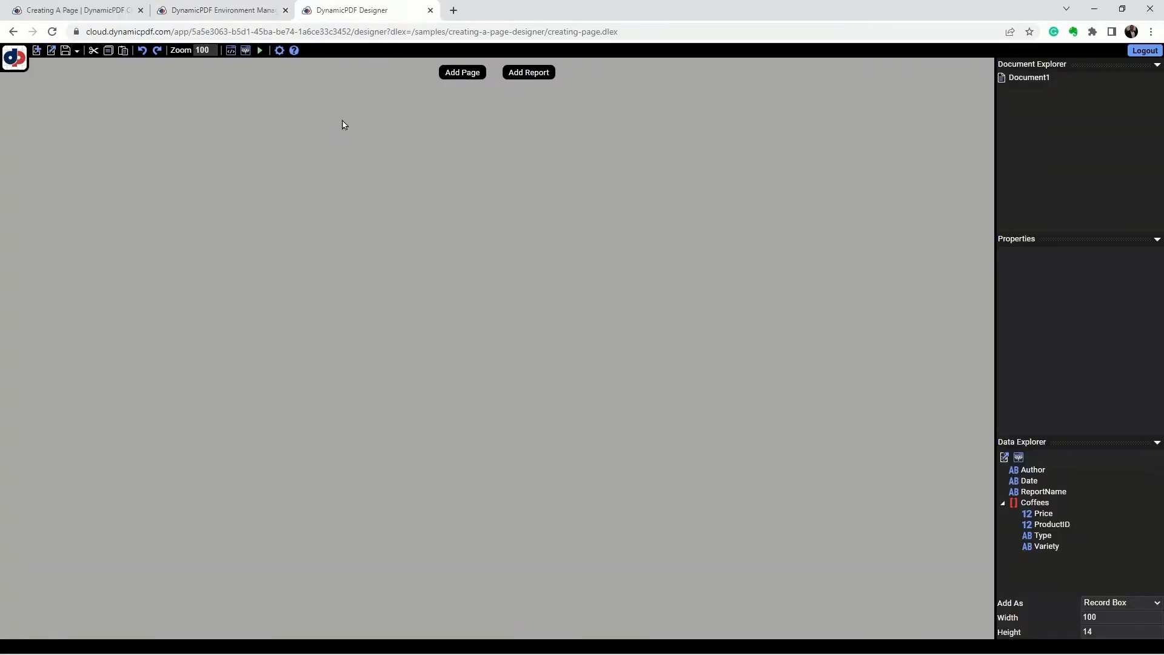
Close Designer and reopen creating-page.dlex from the creating-a-page-designer folder in the Resource Manager.
click(431, 10)
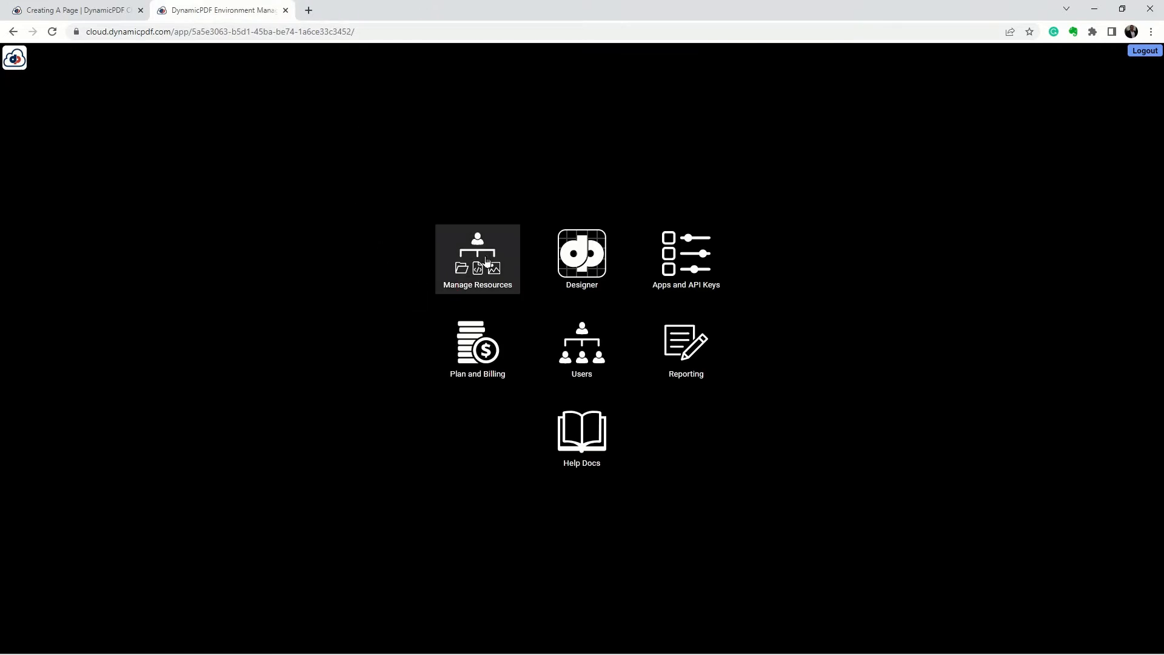
click(487, 261)
click(498, 240)
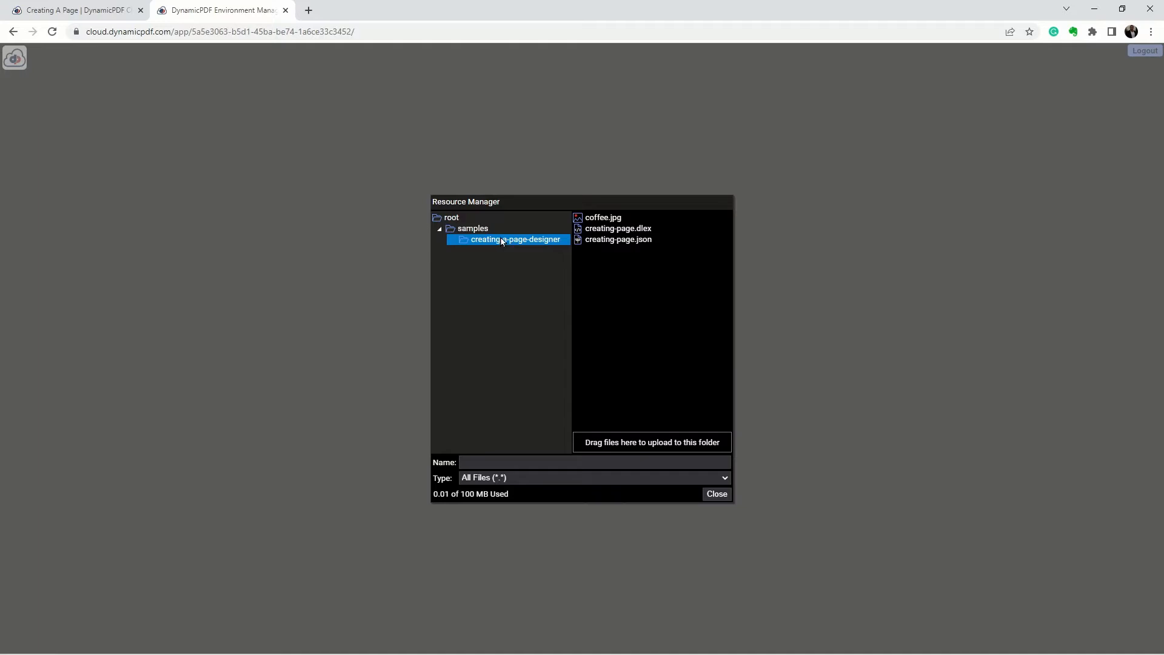
click(610, 228)
double_click(610, 228)
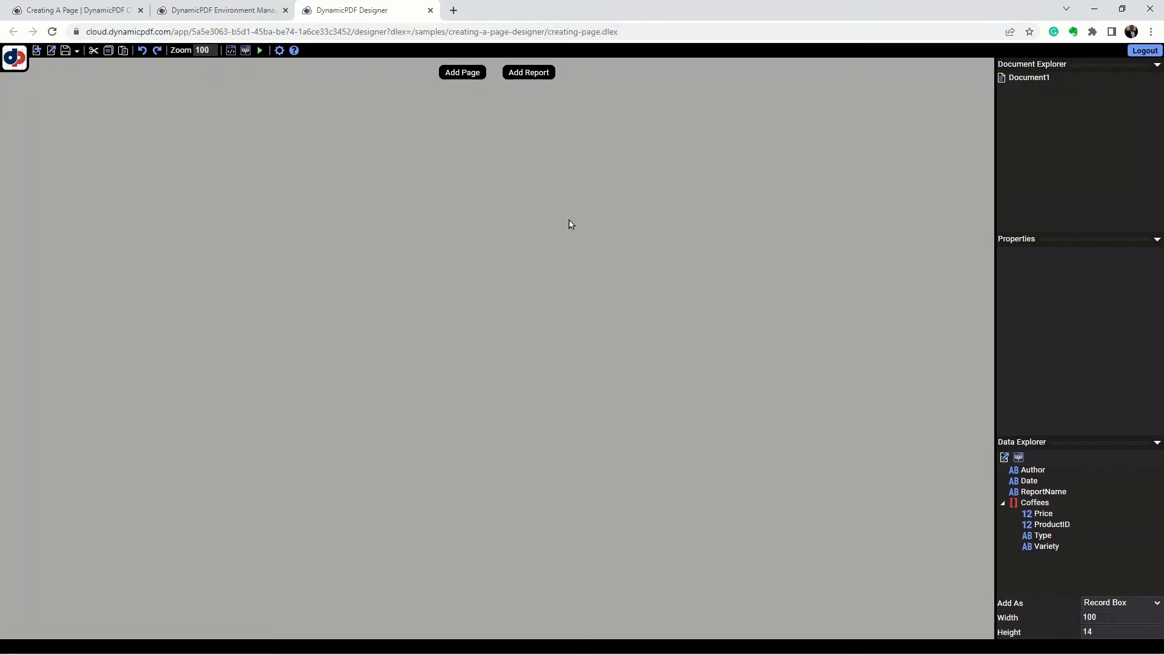
Add a page to the document and set its id to cover_page.
click(463, 74)
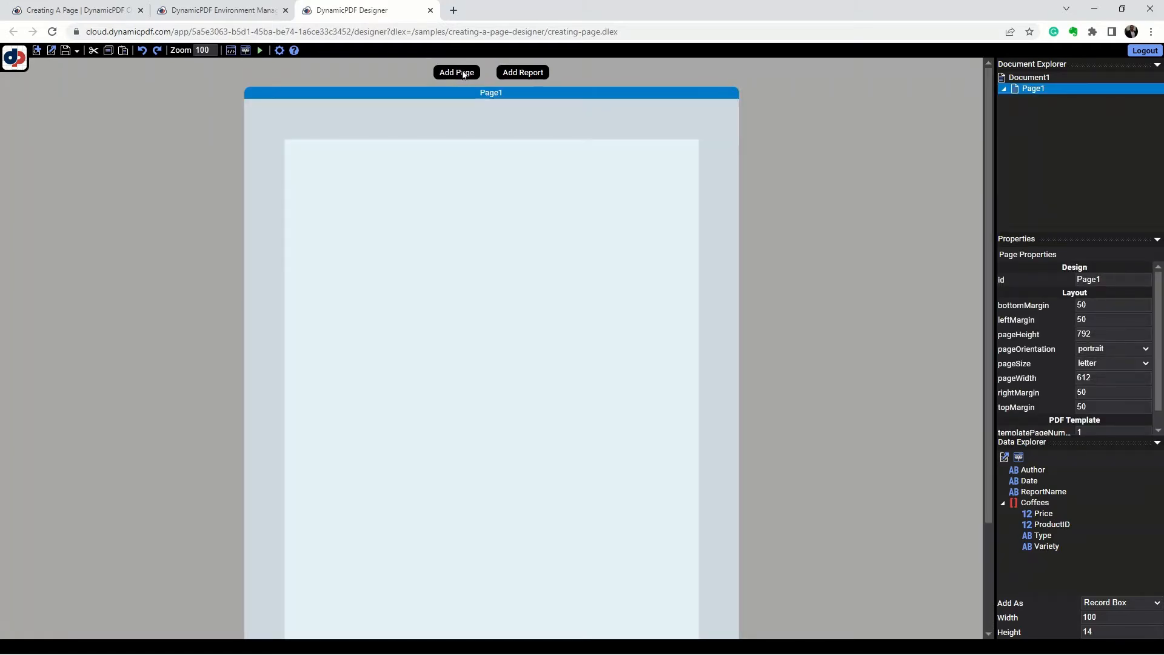
double_click(1107, 279)
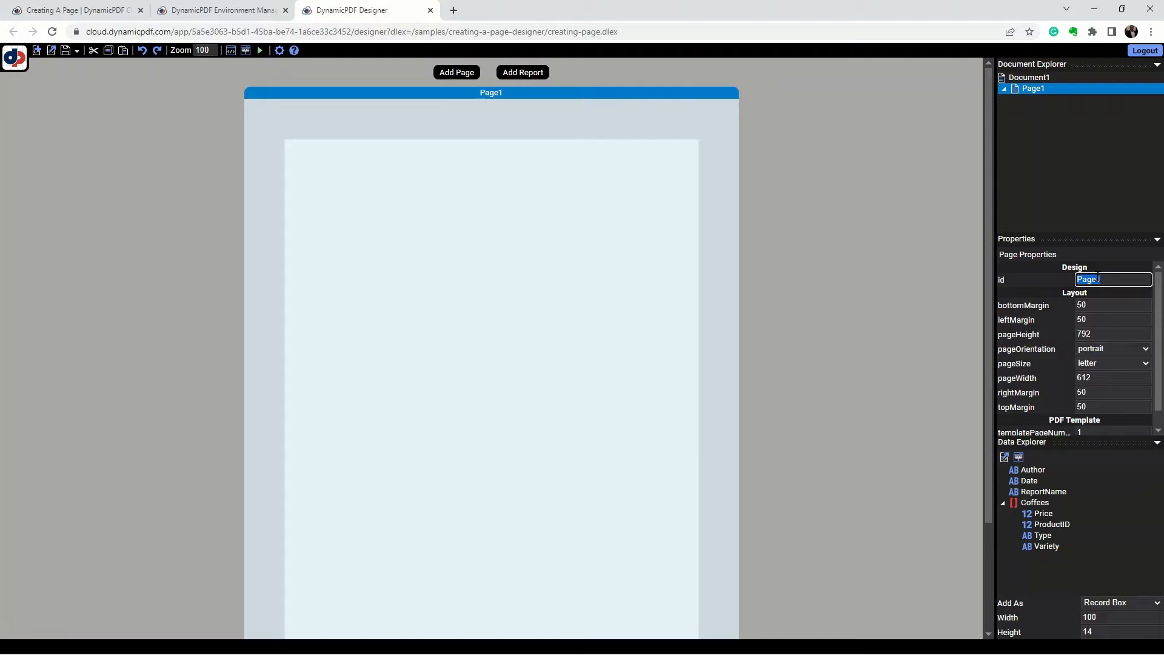
text(cover_page)
click(1093, 208)
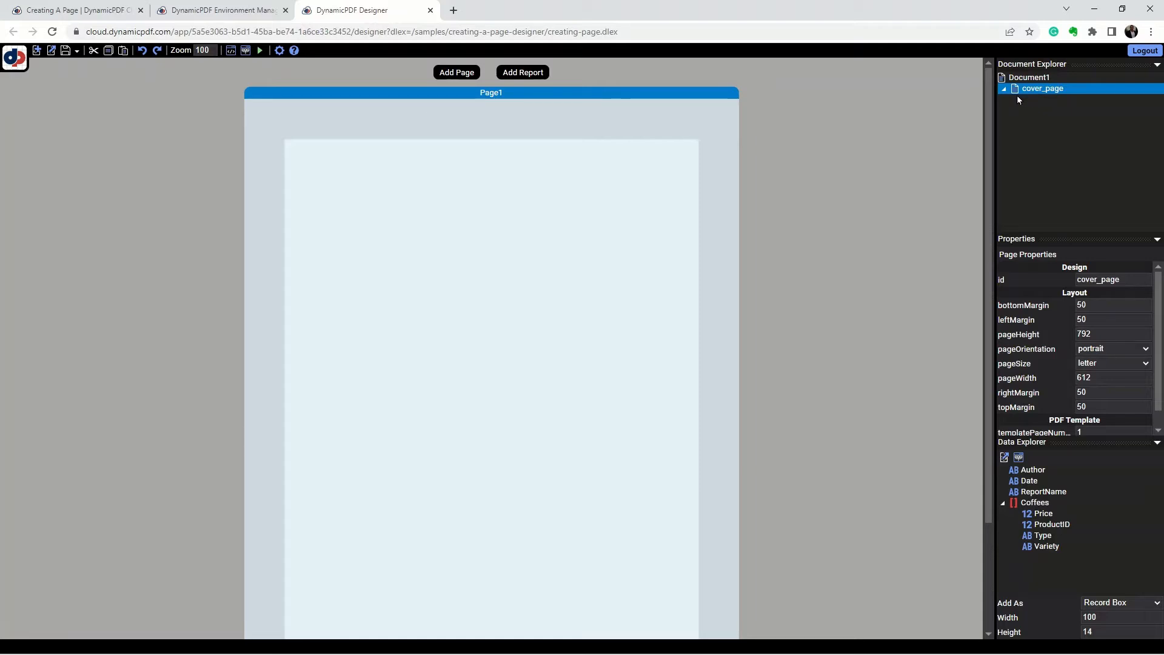
Add an image element to the middle of the cover page and set its id to coffee_image.
right_click(462, 317)
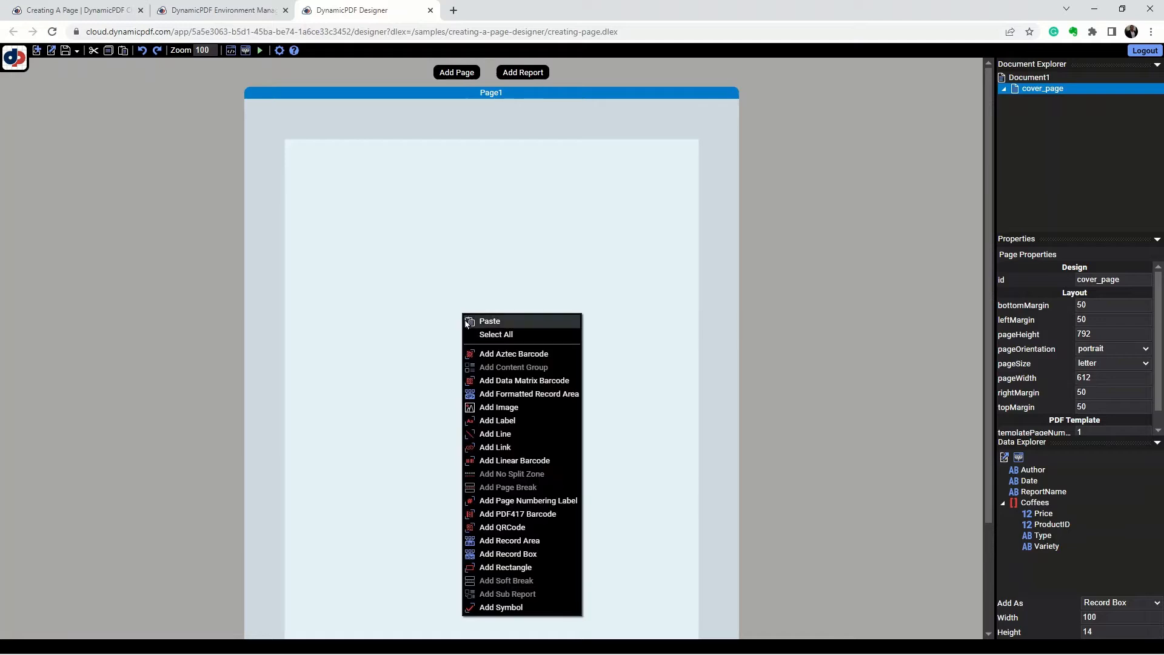
click(486, 407)
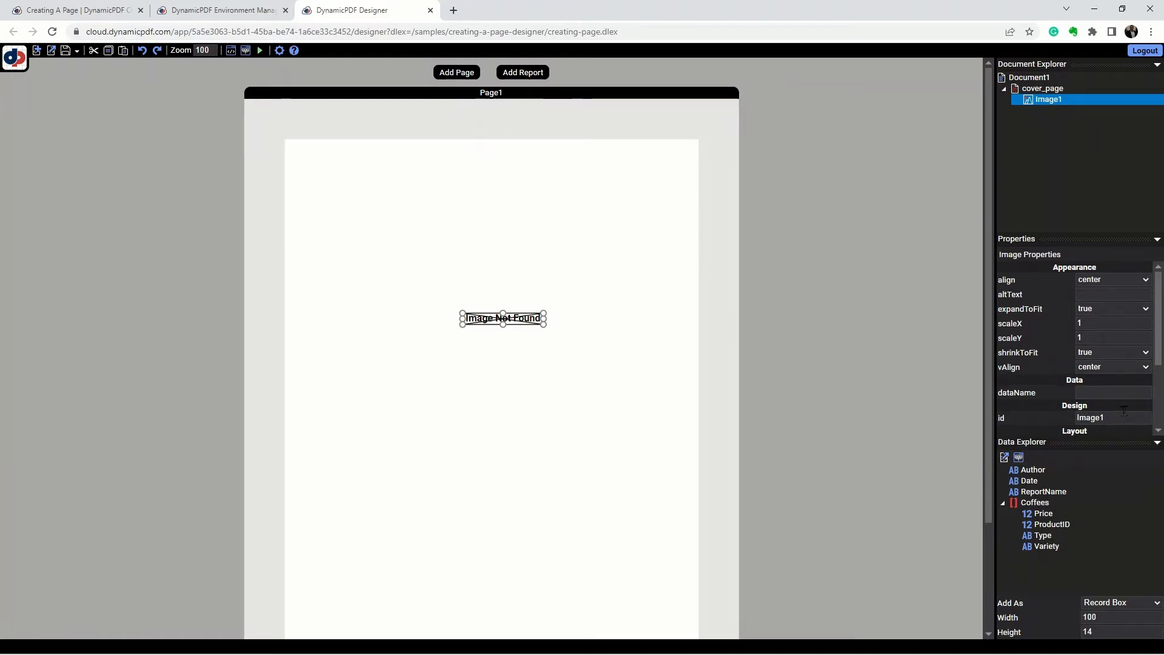
scroll(1124, 411, down, 2)
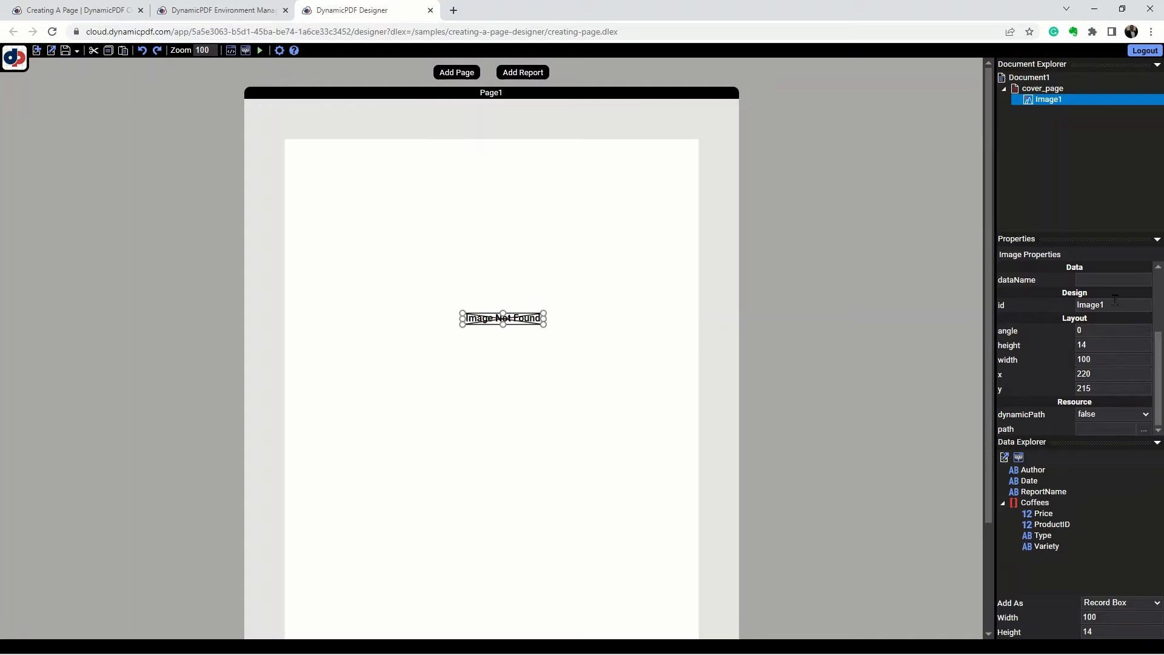
double_click(1115, 301)
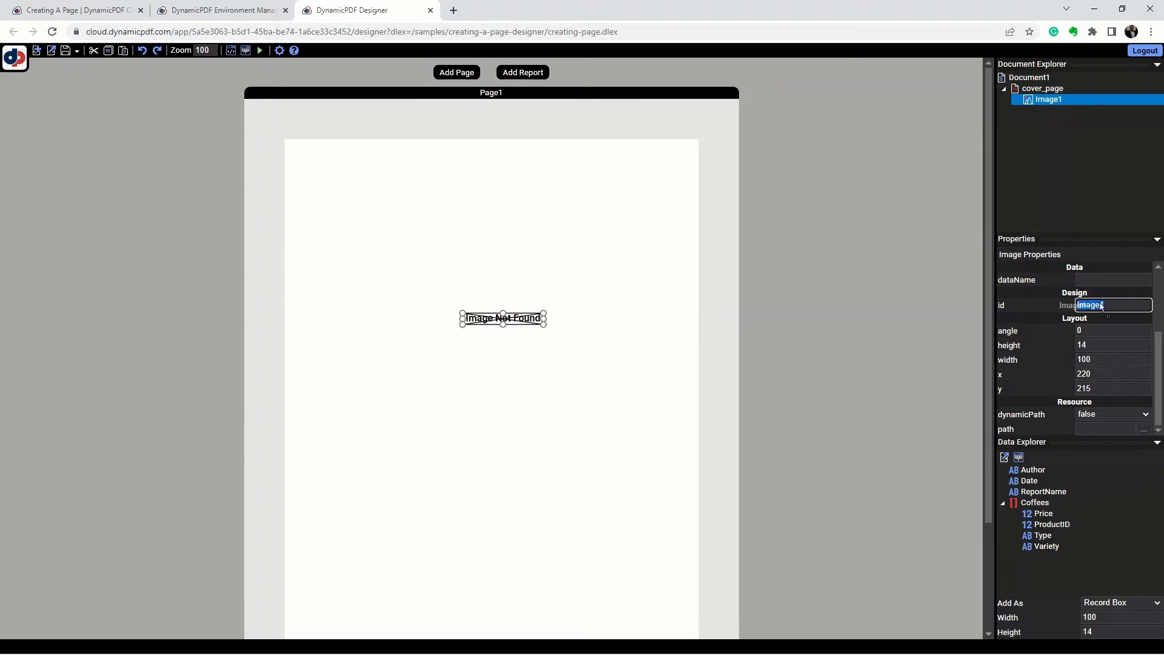
text(coffee)
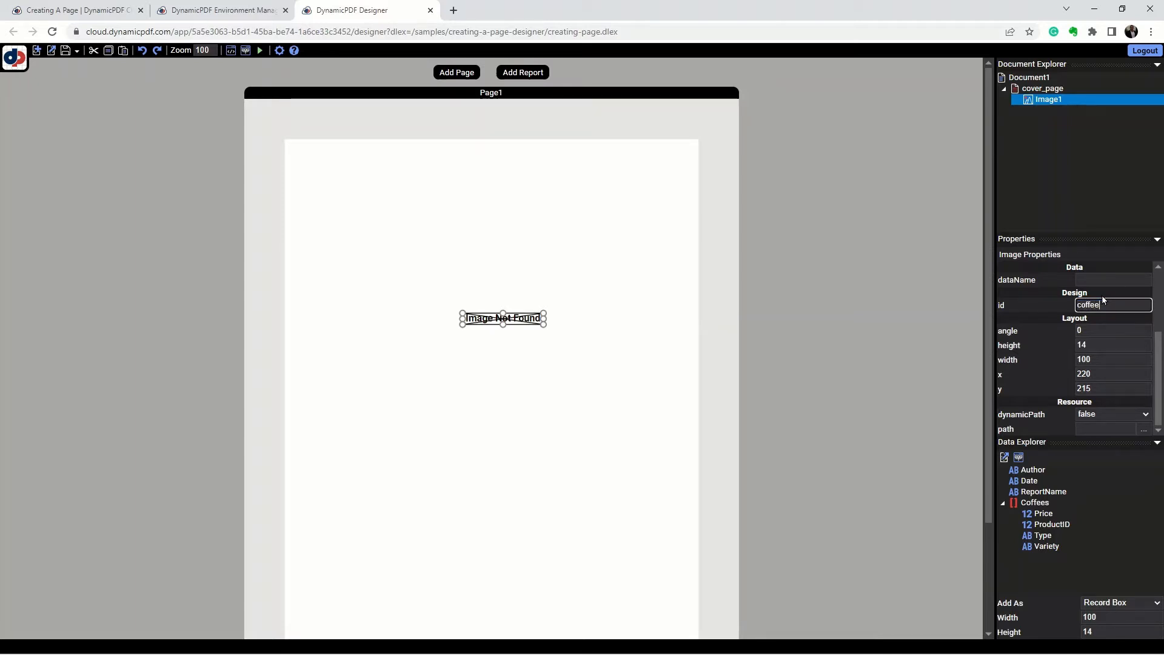
text(_image)
click(1107, 345)
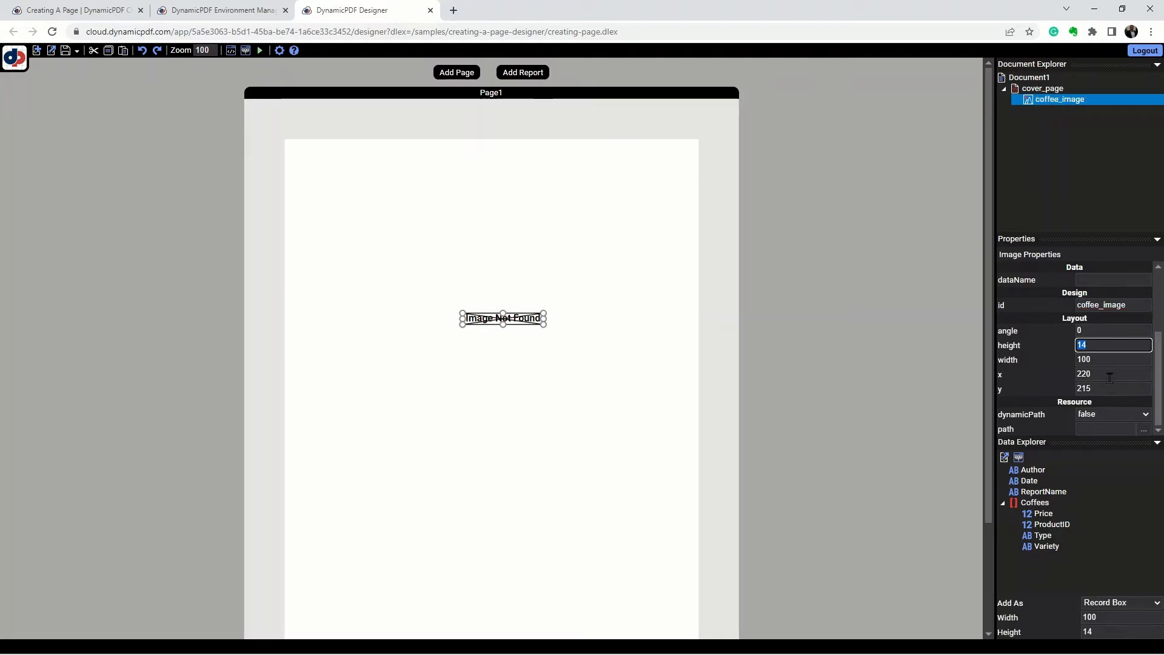
Set the image's resource path to coffee.jpg from the creating-a-page-designer folder.
click(1122, 412)
click(1124, 416)
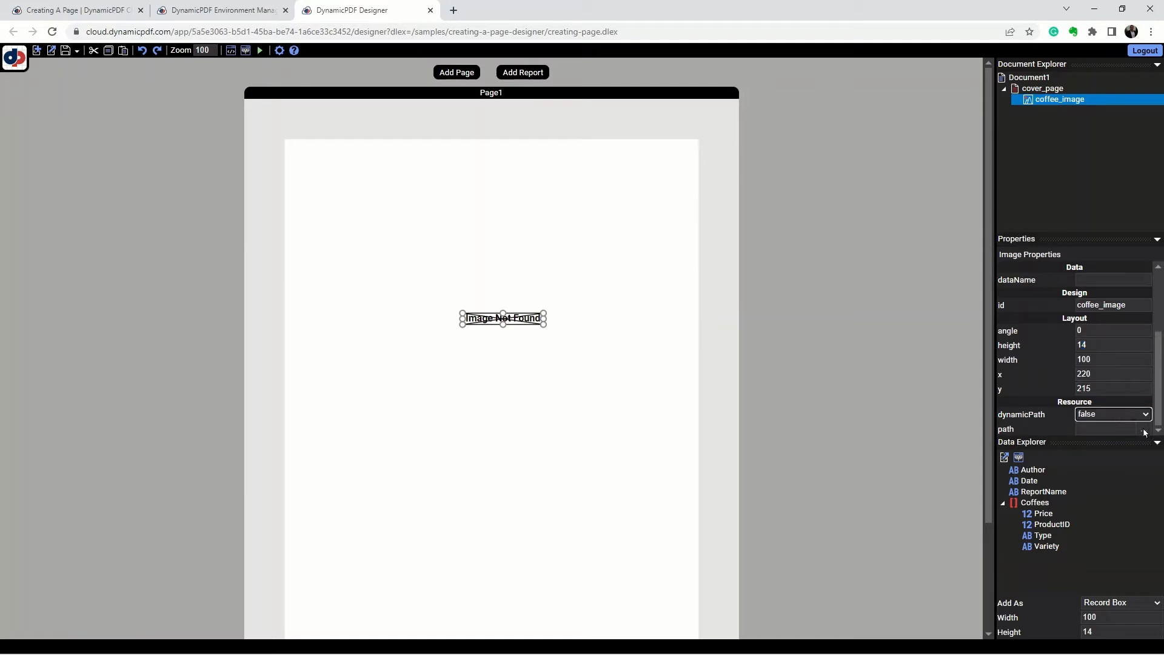
click(1144, 431)
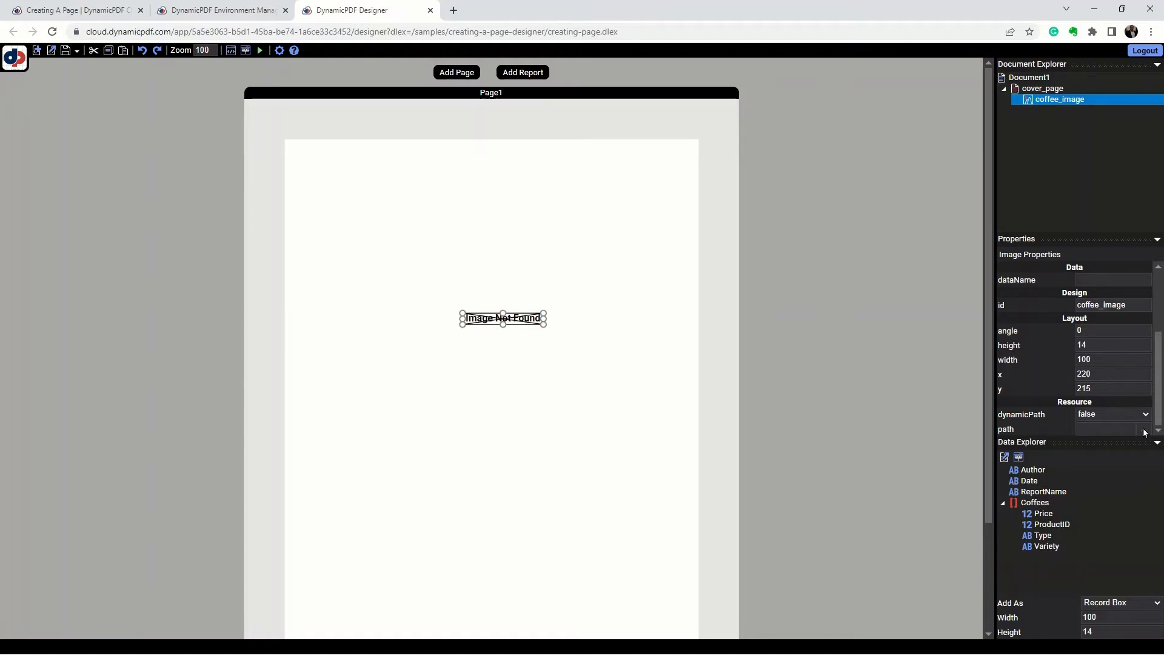
click(1145, 431)
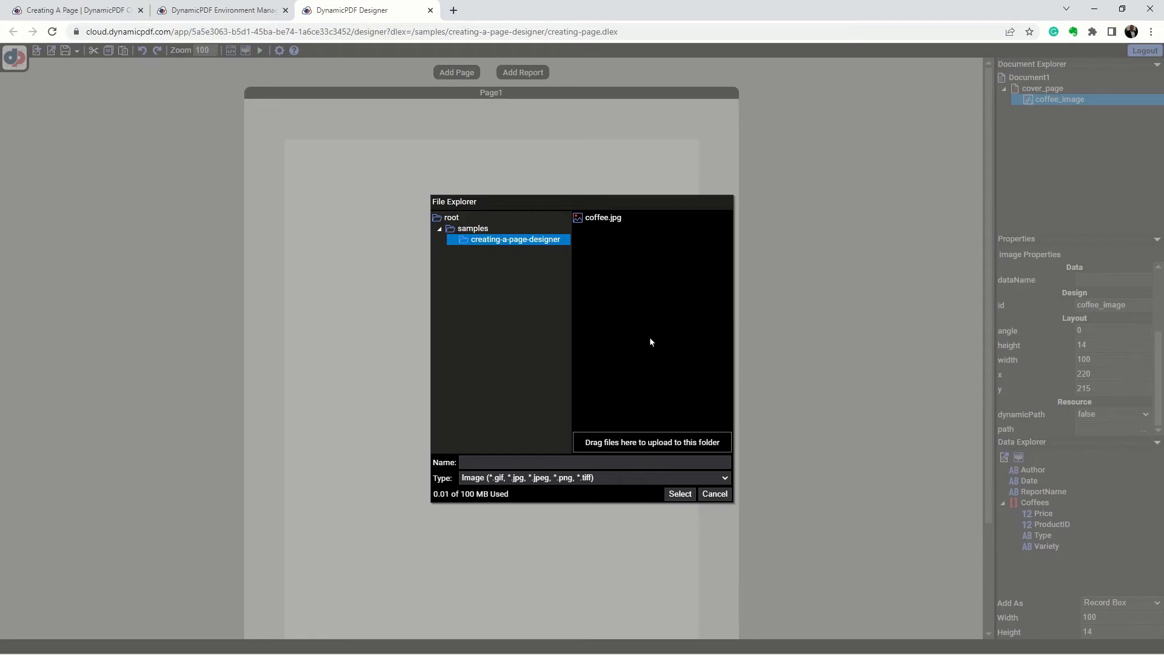
click(599, 218)
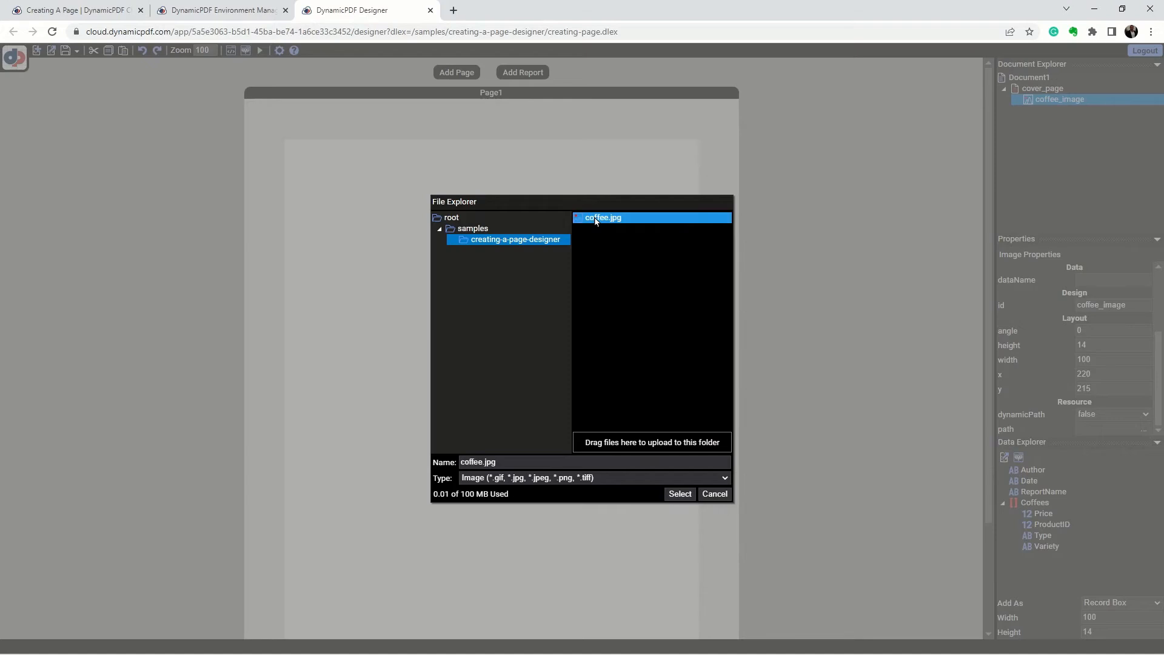
click(679, 495)
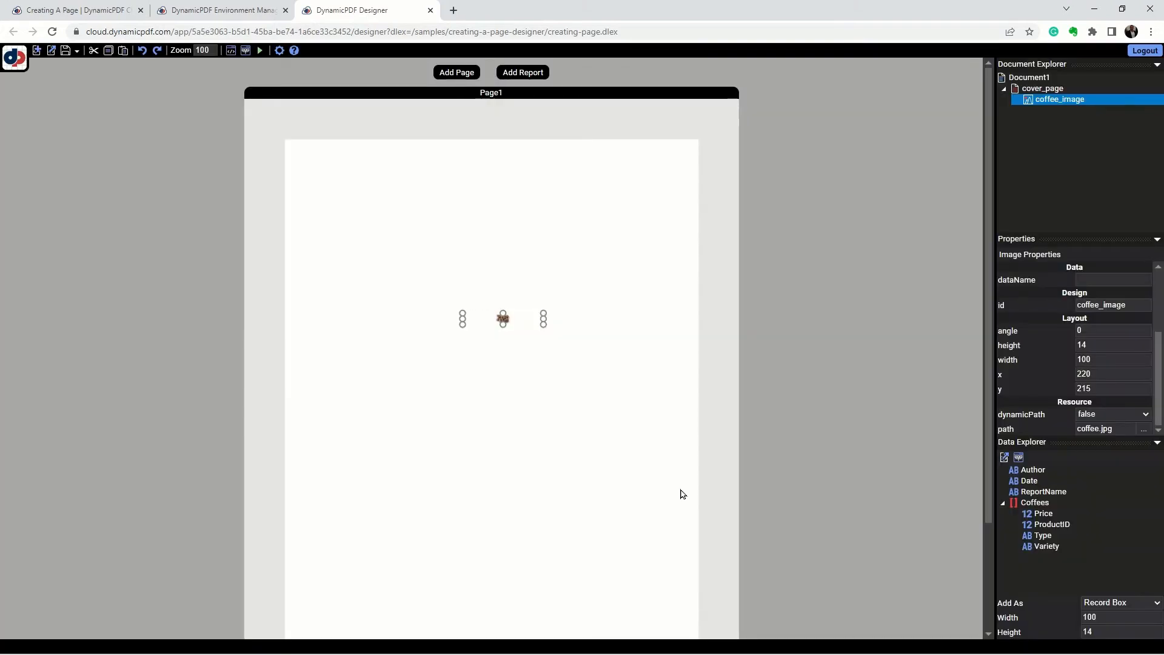
Set the coffee image's height to 200 and width to 154, and move it to the horizontal centre of the page.
click(1117, 358)
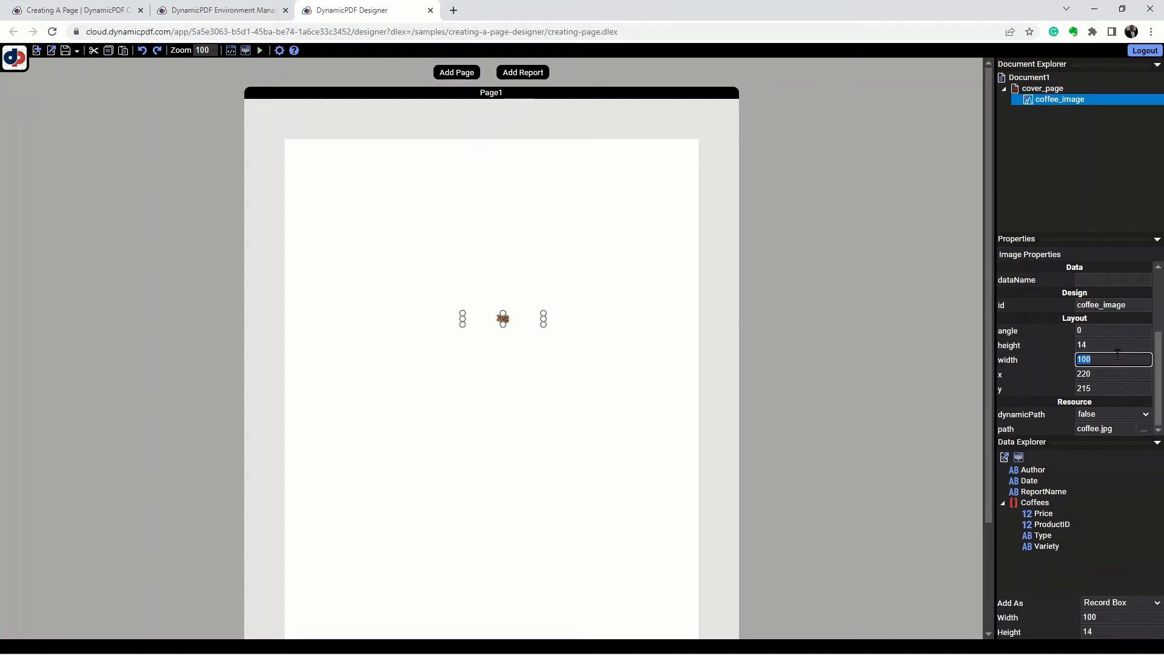
click(1105, 344)
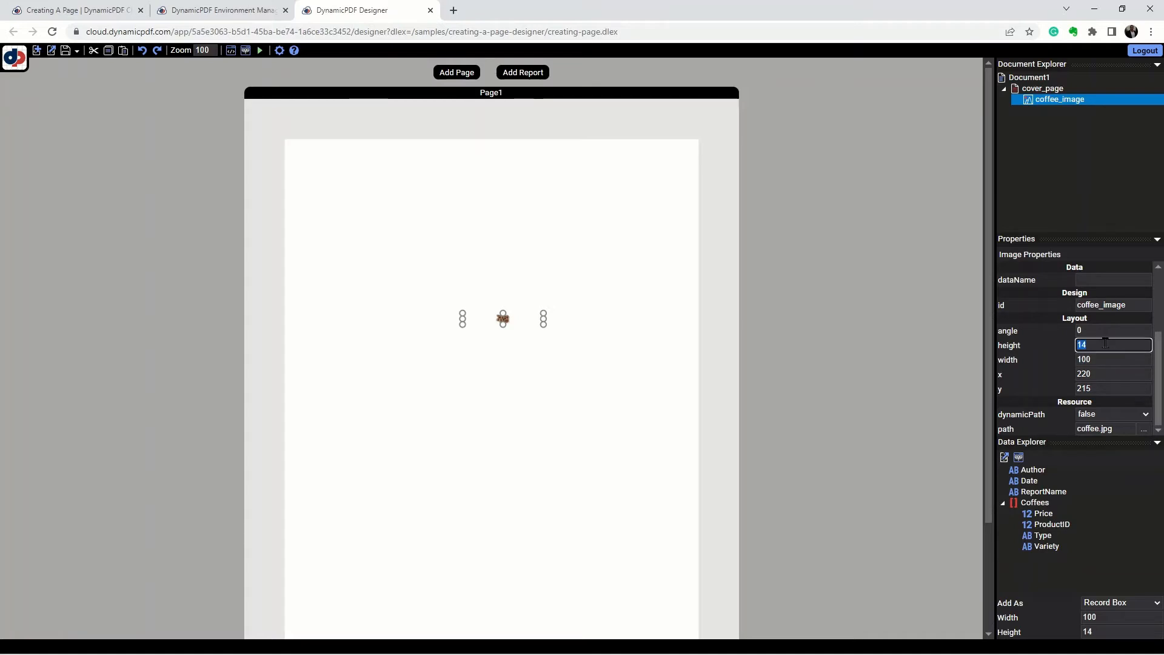
text(200)
click(1101, 358)
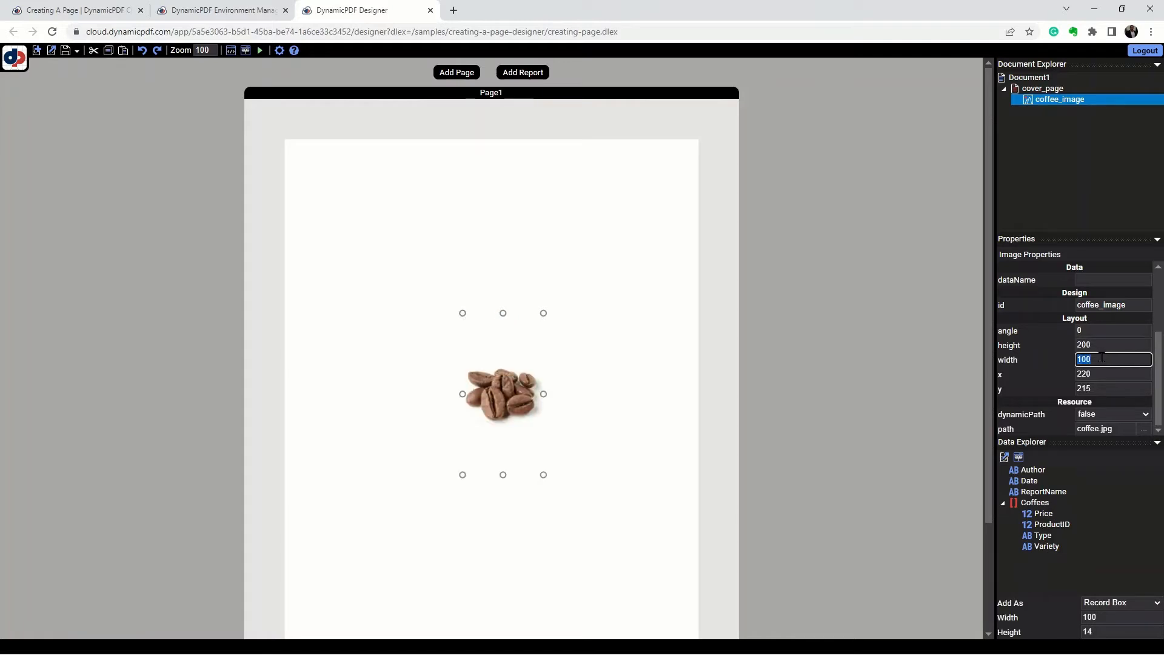
text(154)
click(1114, 343)
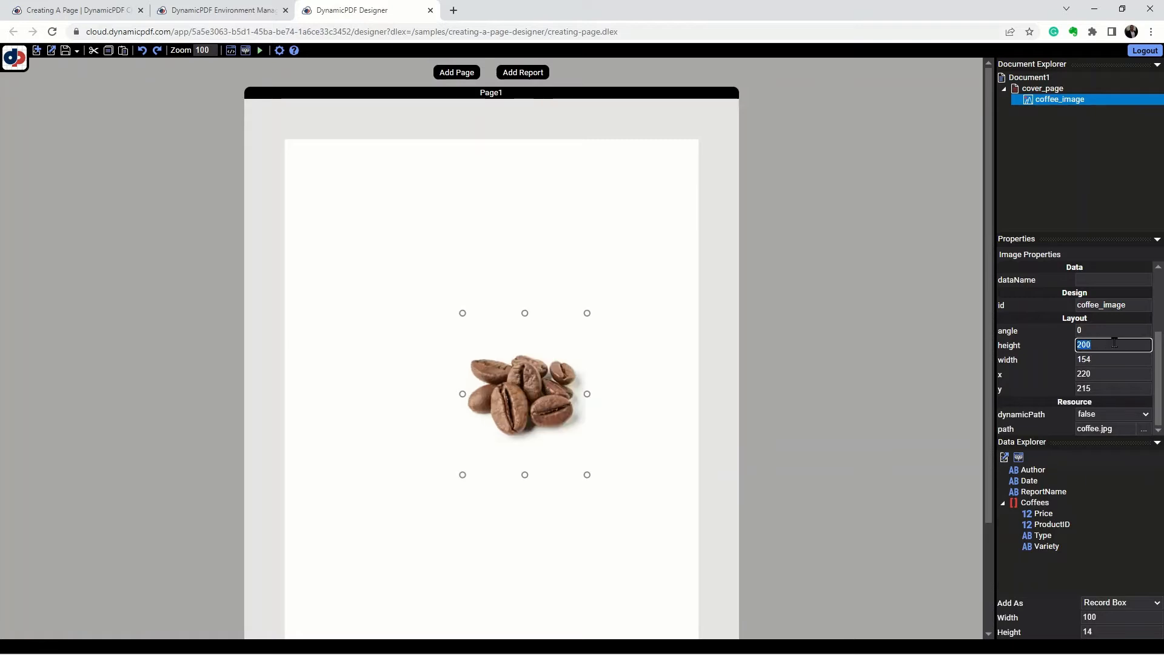
drag(523, 401, 482, 391)
Add a line to the cover page and place it just below the coffee image, from about x 190 to 290 at y 372.
right_click(475, 501)
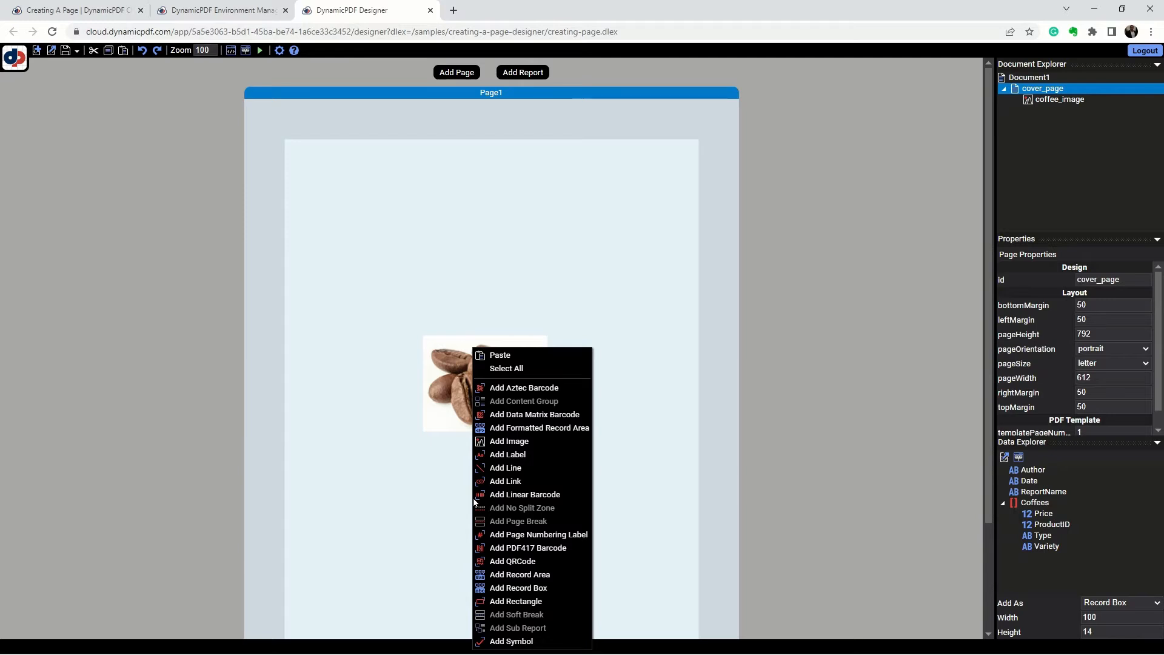
click(496, 468)
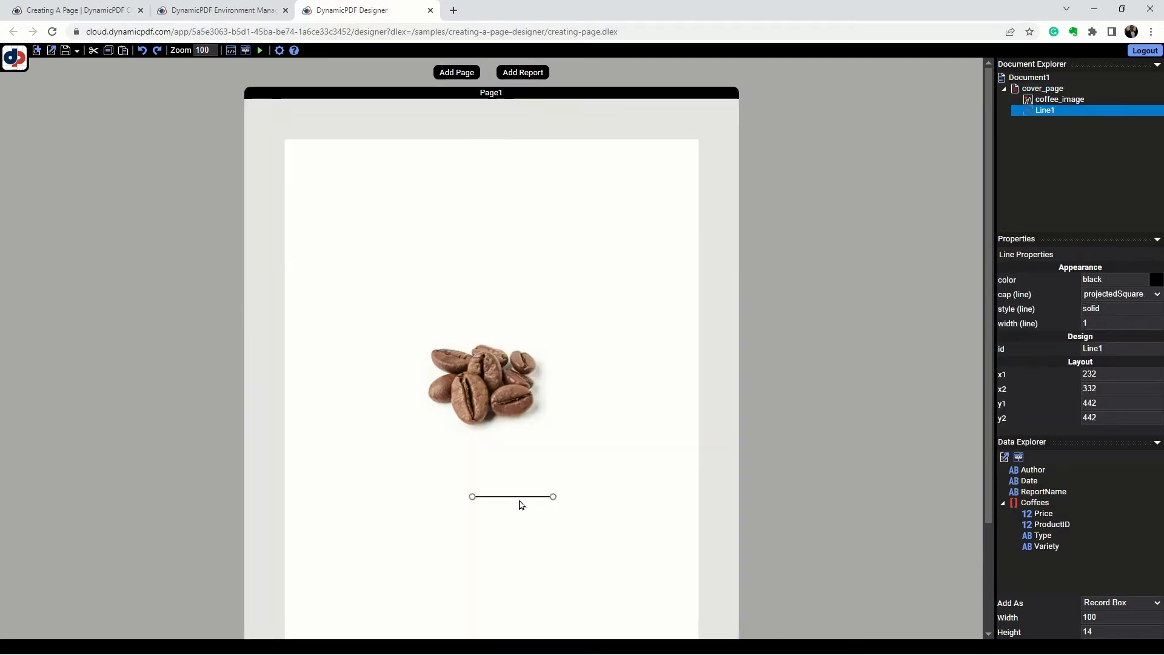
drag(518, 497, 483, 440)
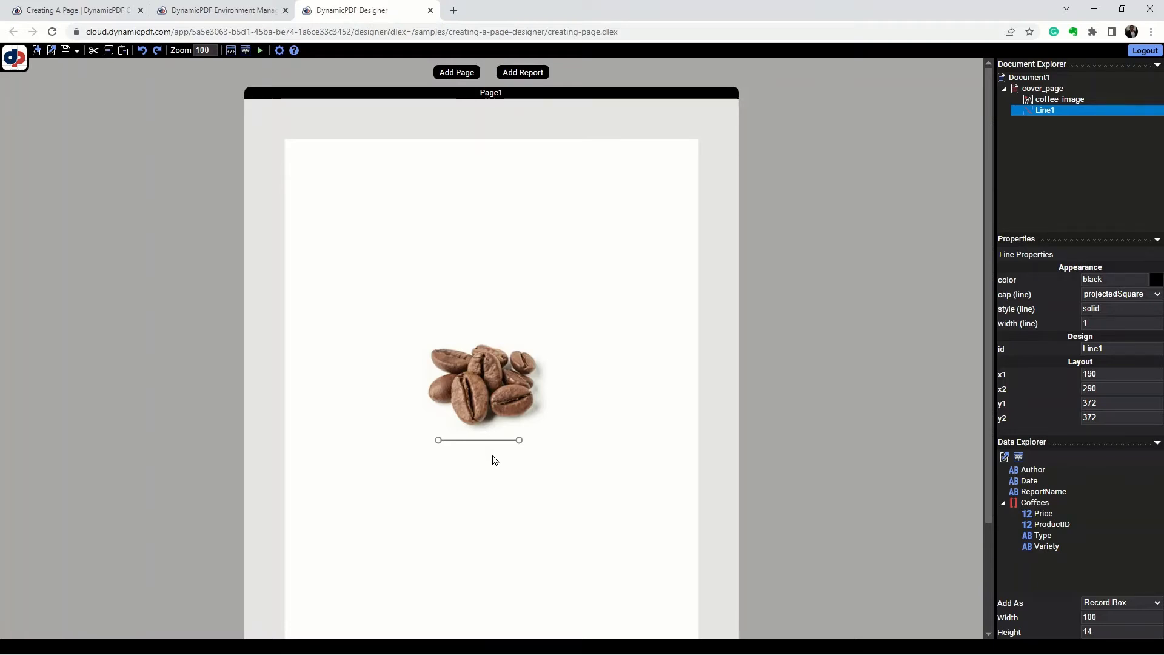
Add a record box to the cover page just below the line and stretch it across the full width between the page margins.
right_click(499, 499)
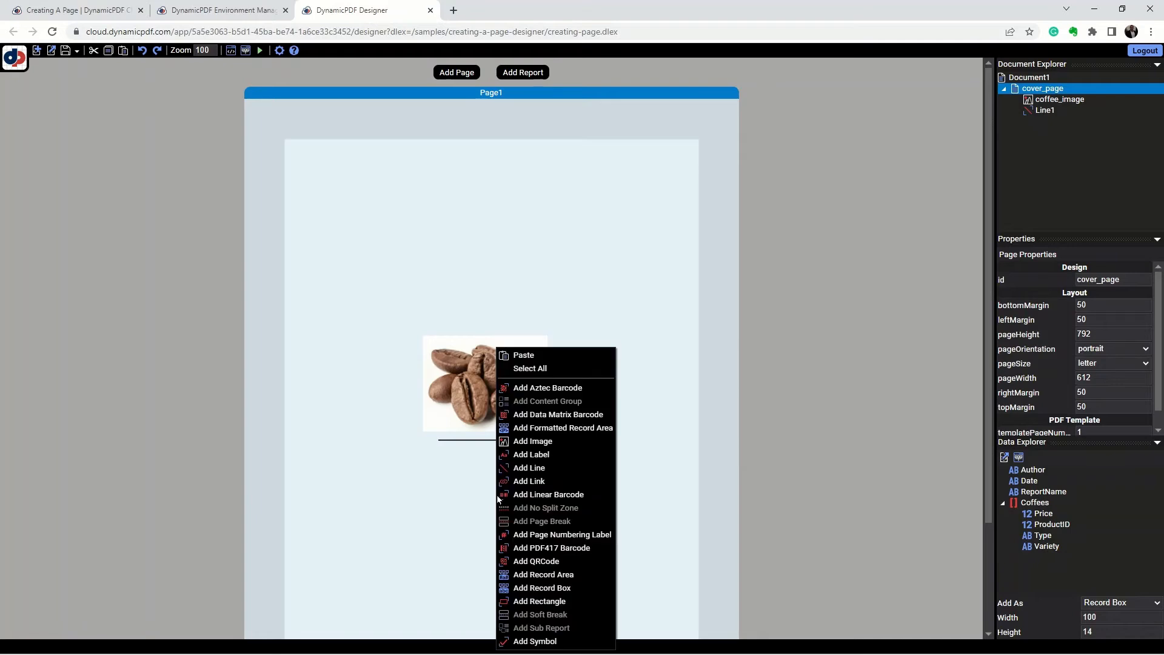
click(549, 587)
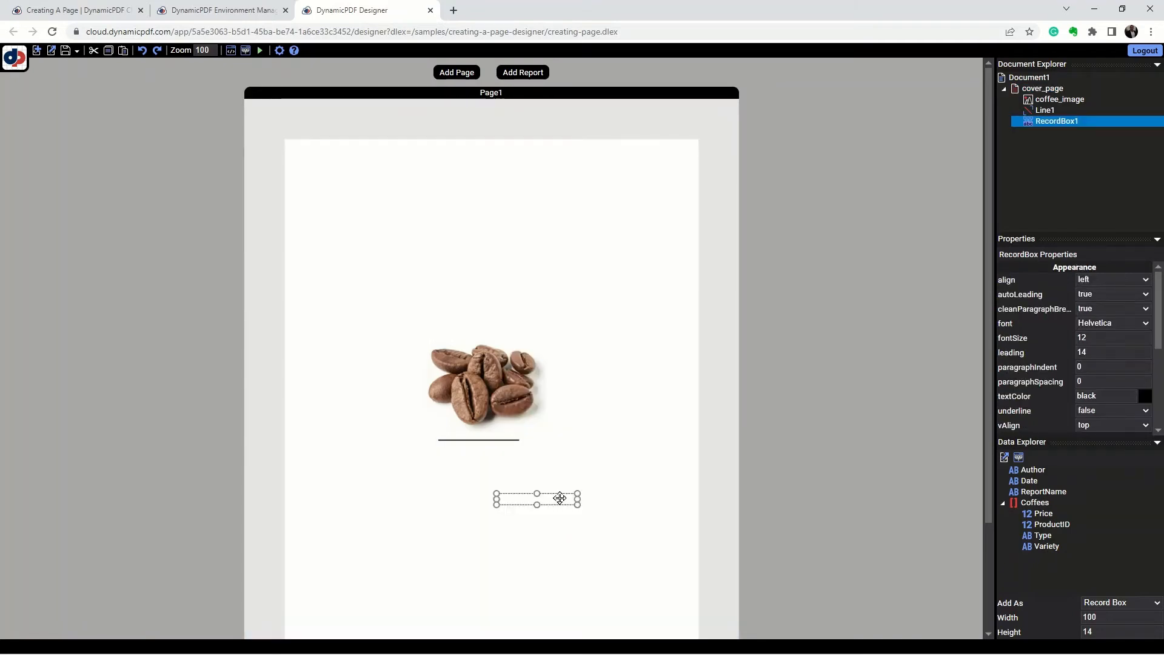
drag(544, 497, 700, 467)
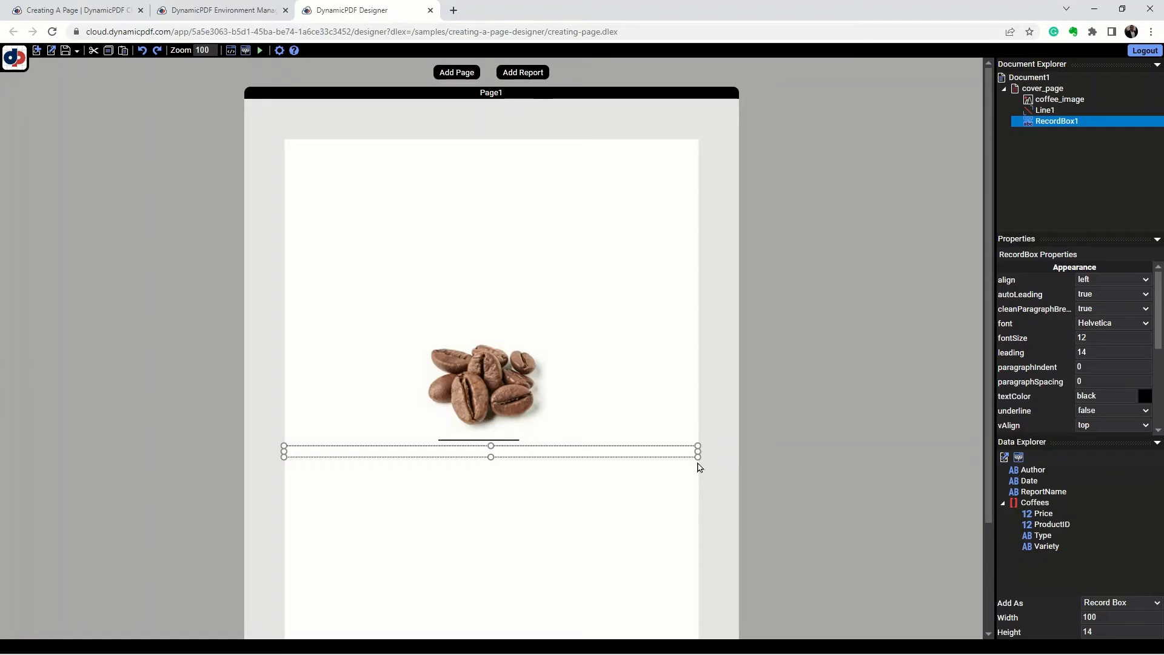
Set the new record box's alignment to center and its dataName to ReportName.
click(1111, 276)
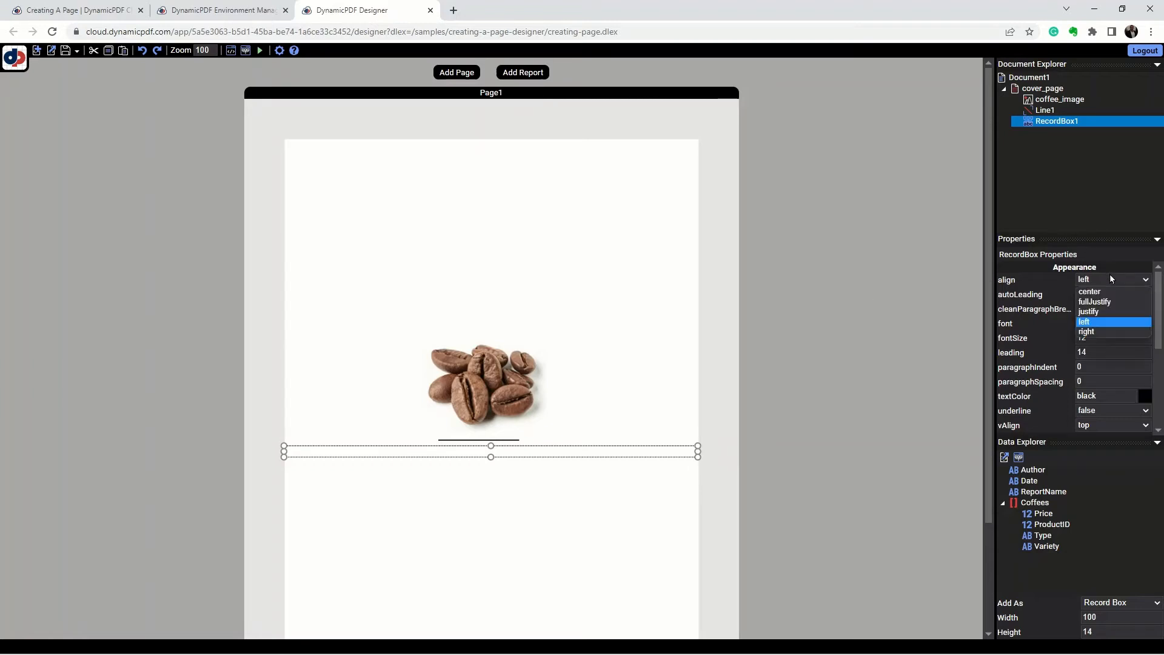
click(1101, 291)
click(1033, 492)
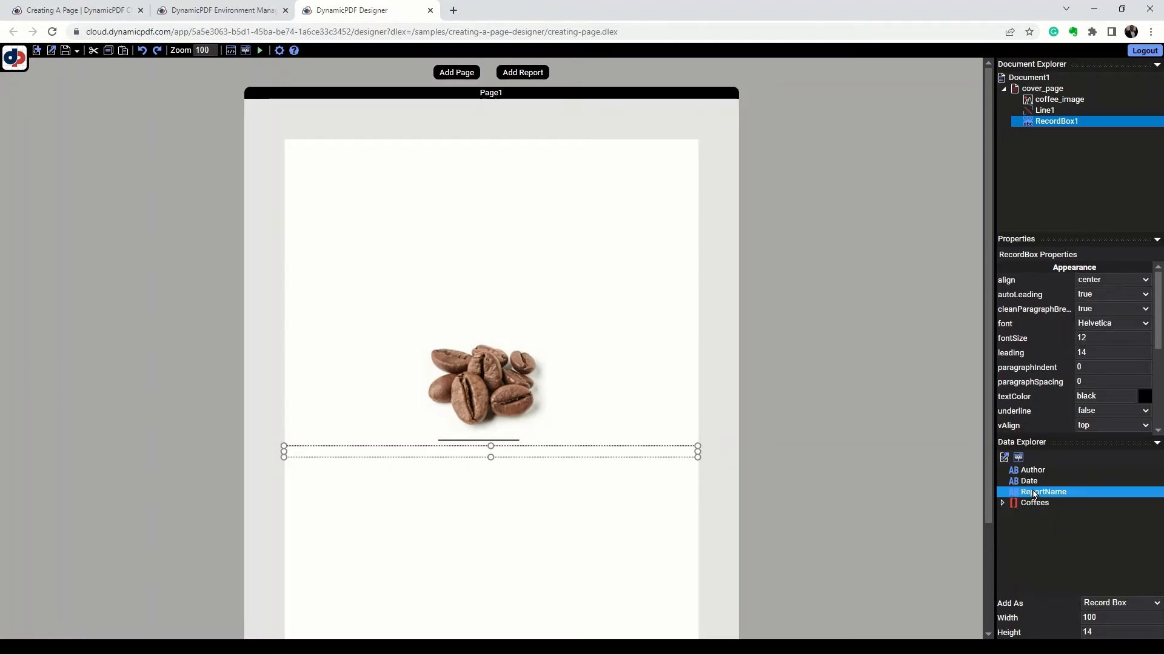
scroll(1116, 349, down, 4)
click(1113, 344)
text(ReportName)
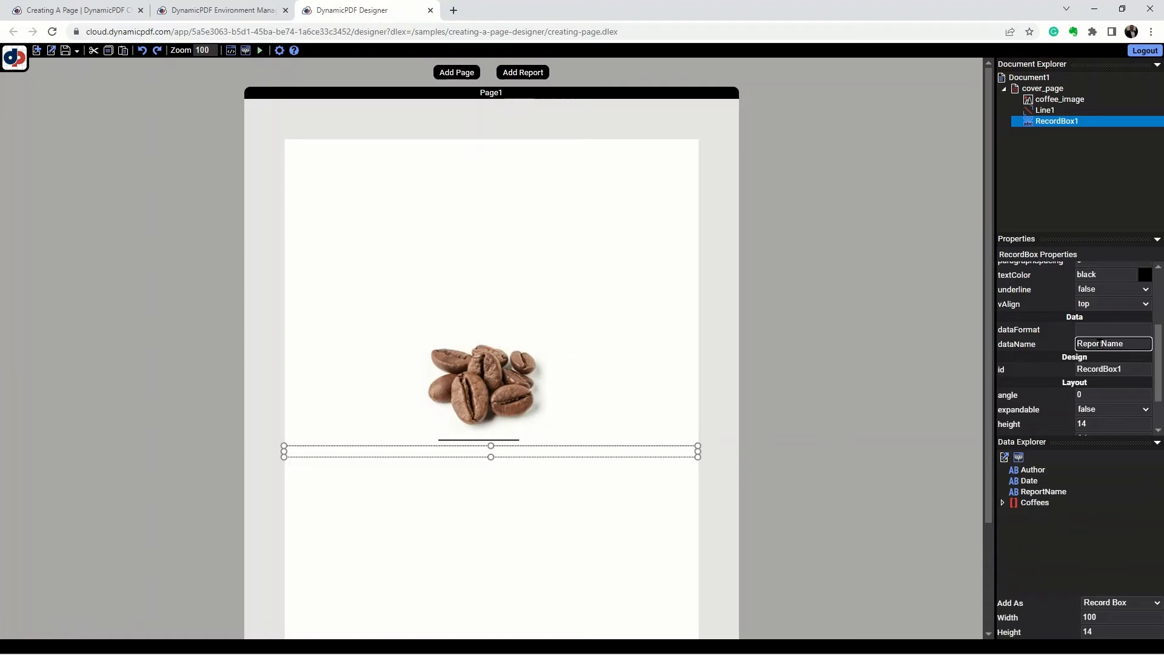
click(1090, 327)
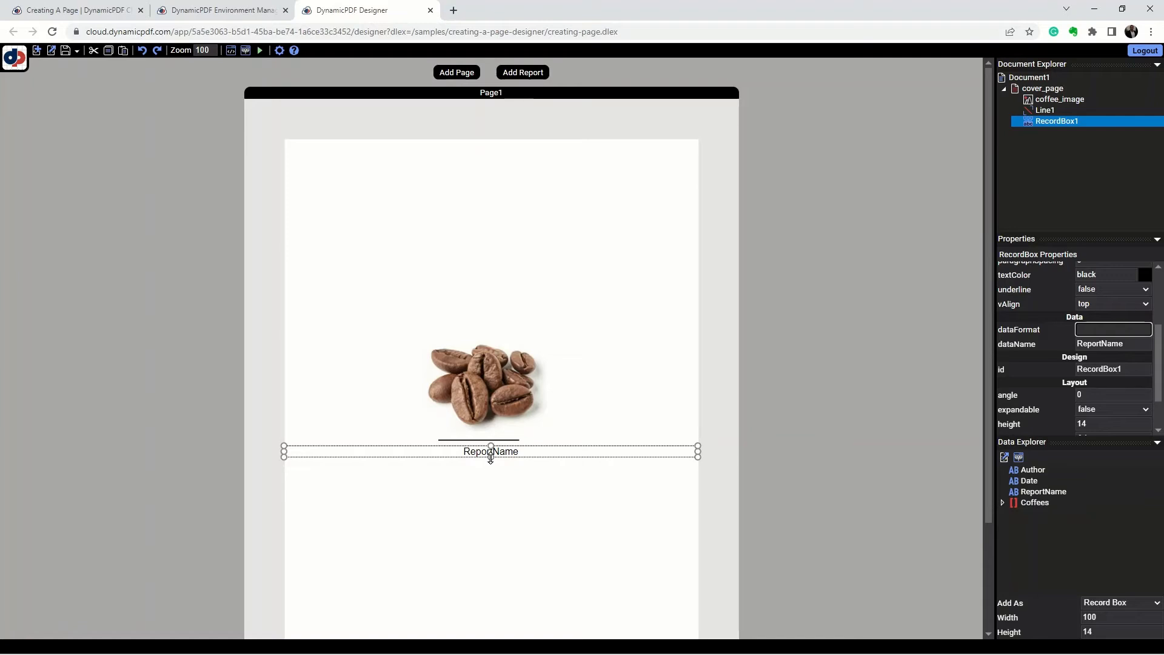
Set the ReportName record box's font size to 22 and enlarge its height to about 28 so the text fits.
click(506, 452)
scroll(1115, 416, up, 1)
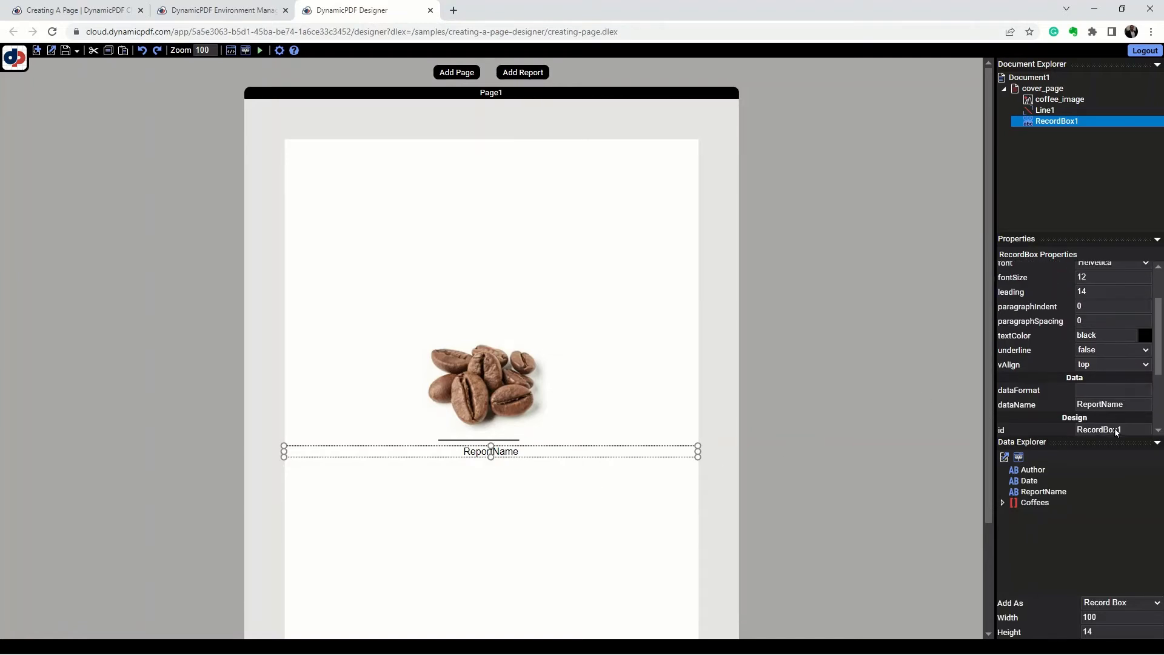
drag(1100, 278, 1070, 279)
text(22)
scroll(1108, 354, up, 1)
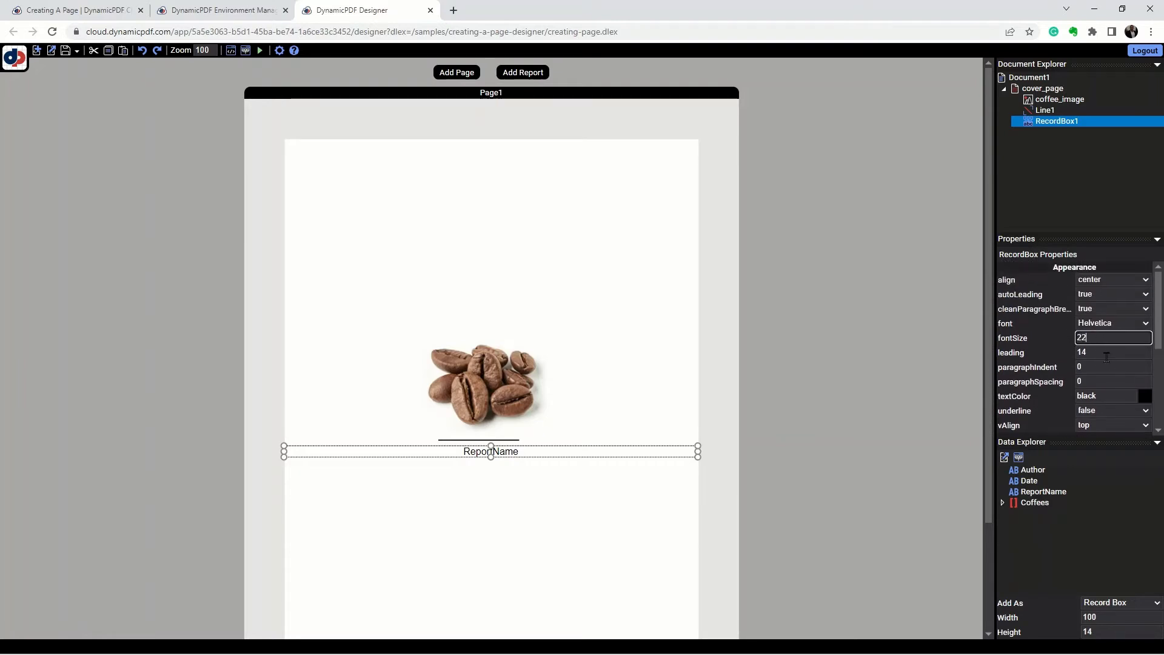
click(1114, 308)
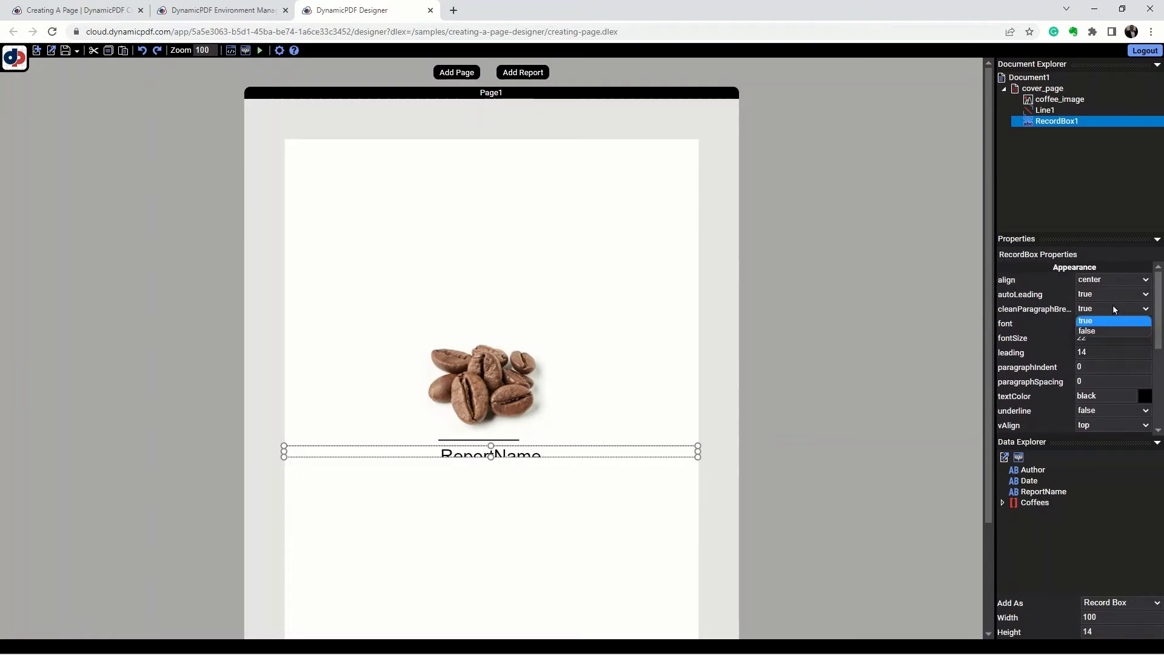
click(491, 456)
drag(491, 457, 491, 469)
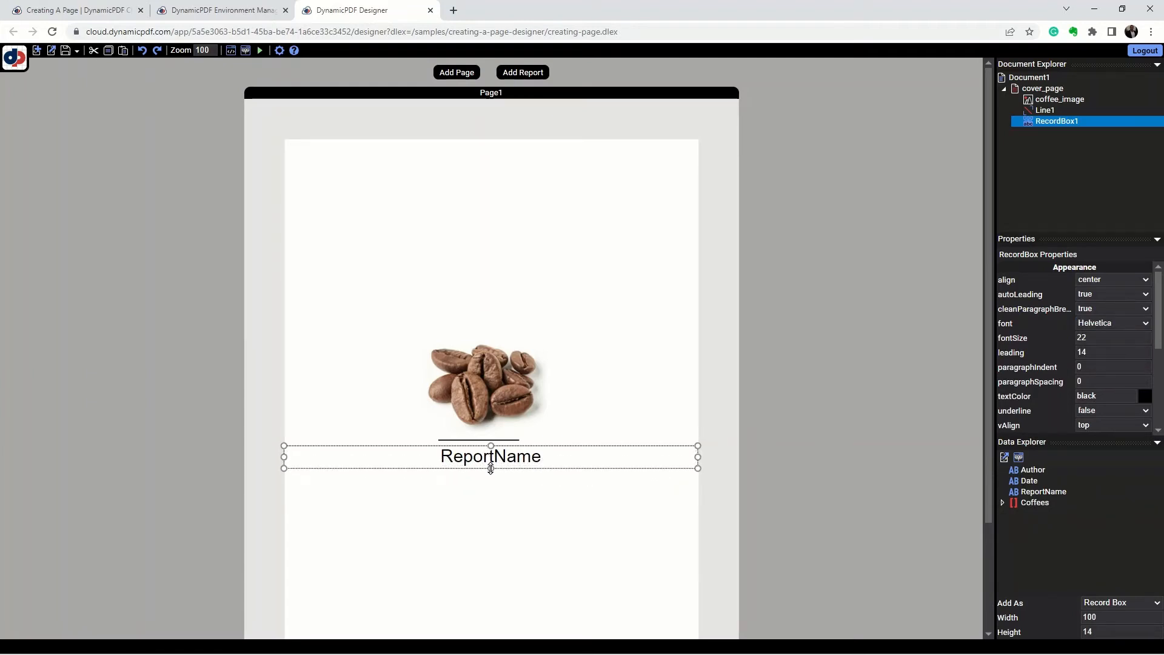
Run the report to preview the cover page with the report name as a PDF.
click(761, 439)
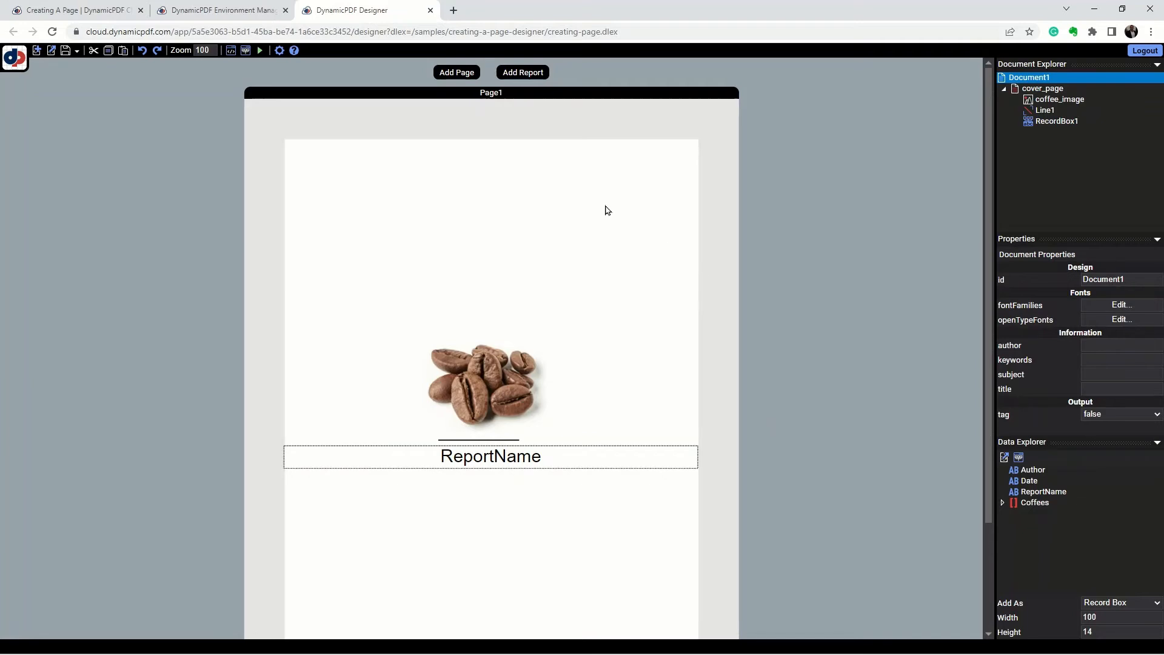
click(260, 50)
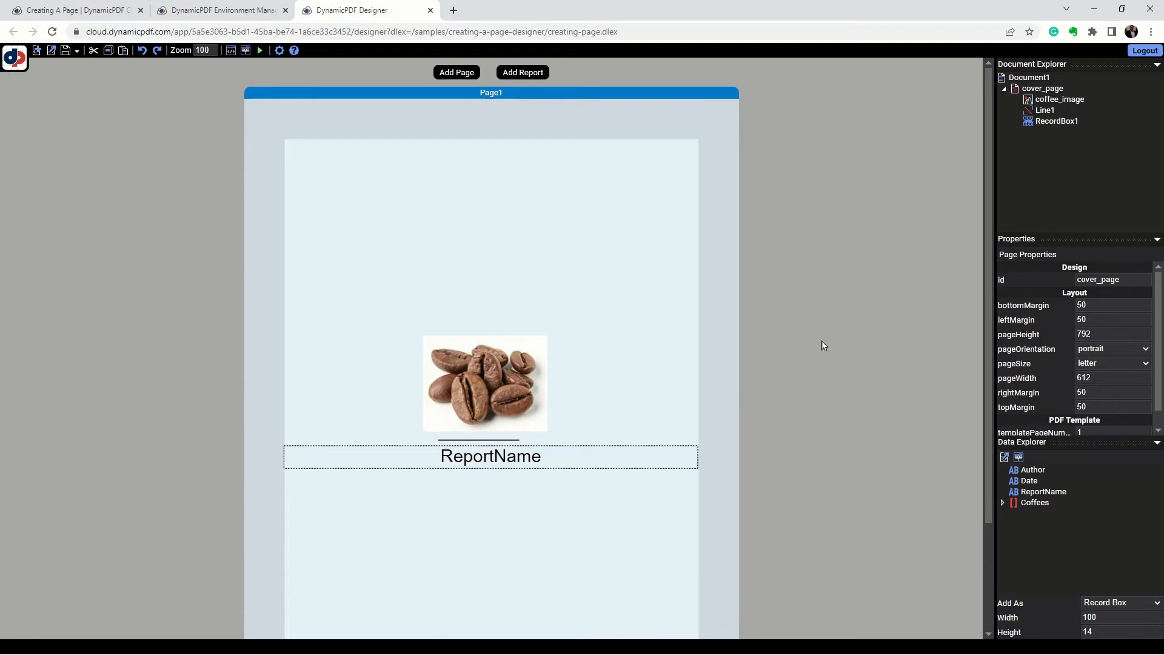
Add the Date data field as a record box, align its text to center, and place it centred just beneath the ReportName box.
click(1025, 481)
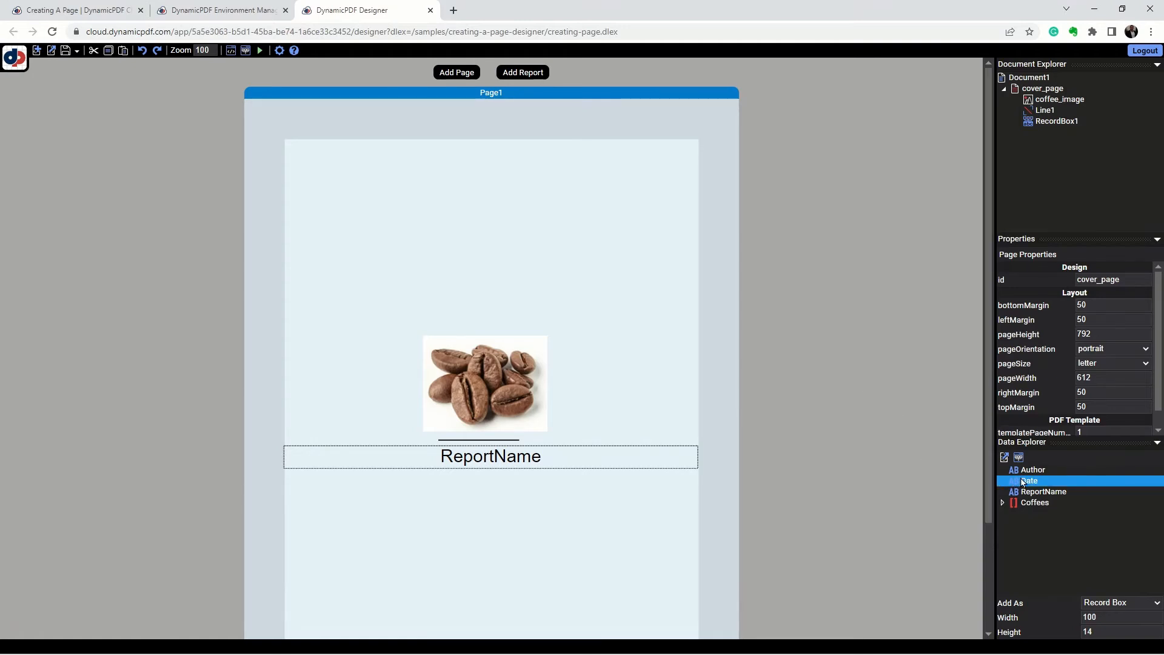
drag(1024, 481, 475, 485)
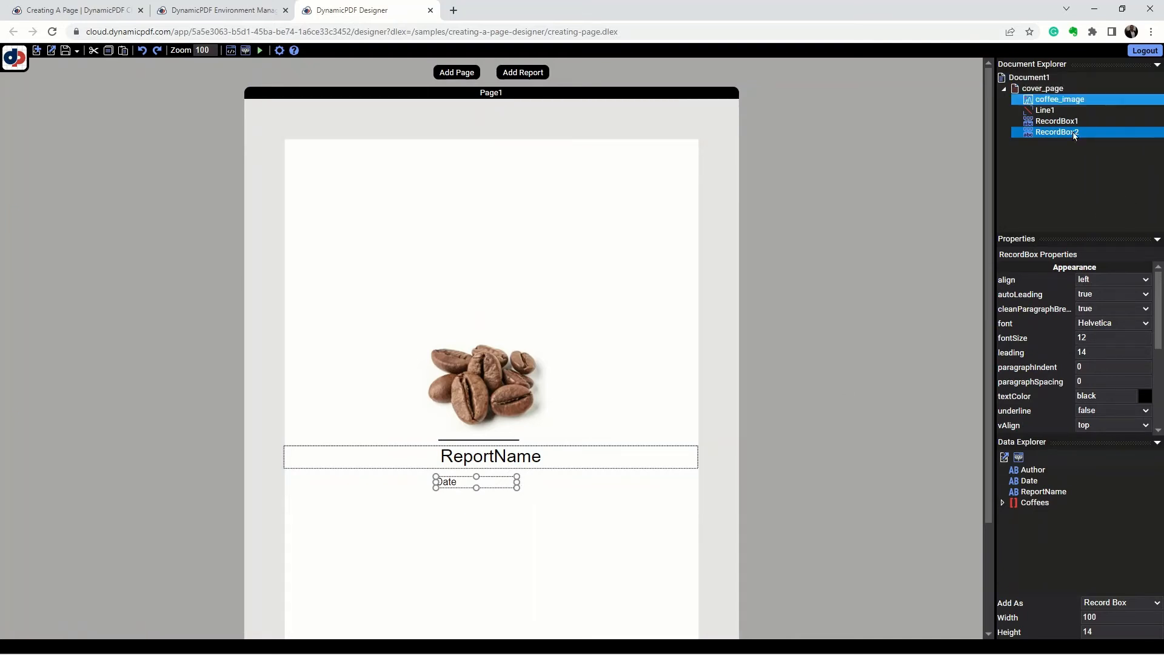
click(1098, 281)
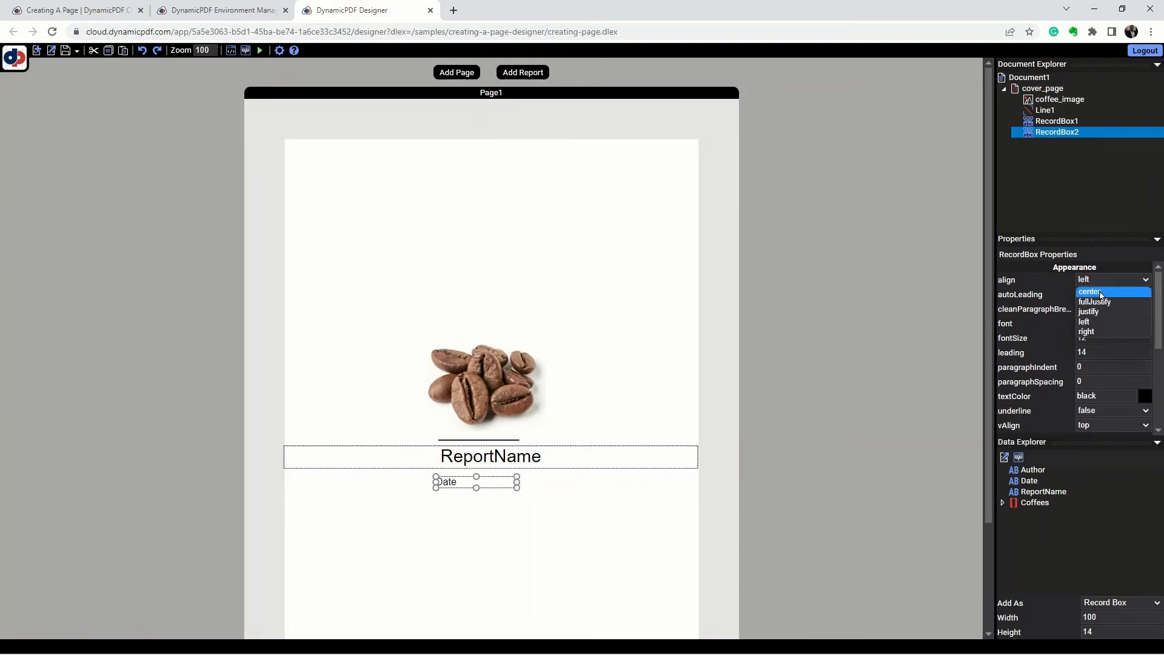
click(1101, 297)
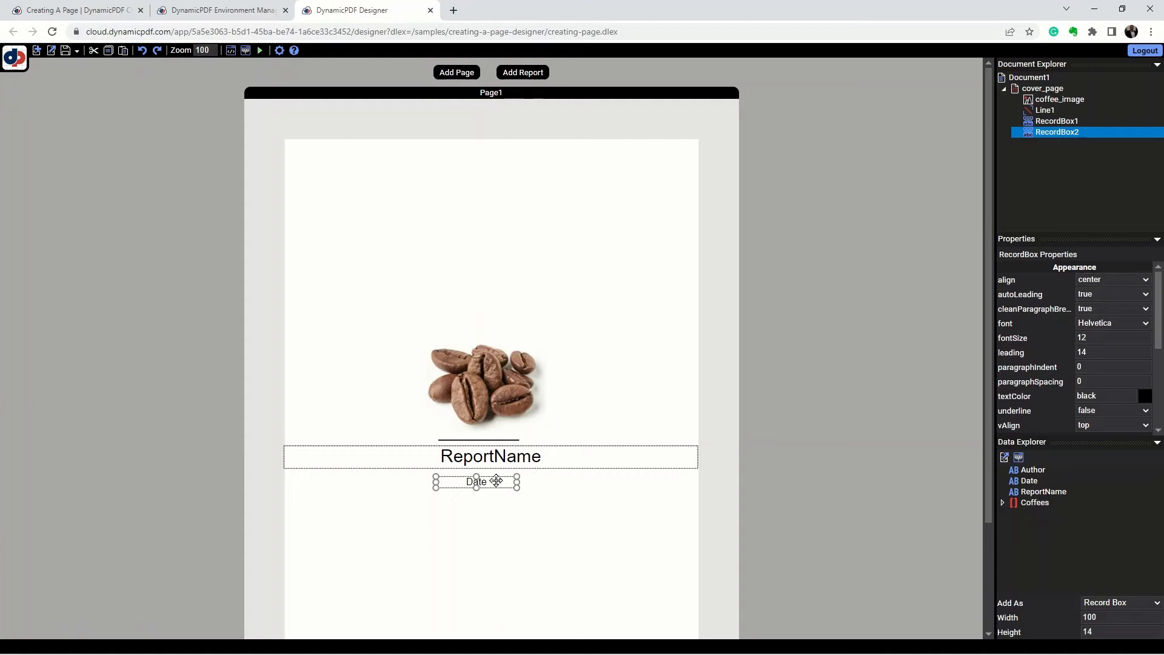
drag(497, 480, 502, 474)
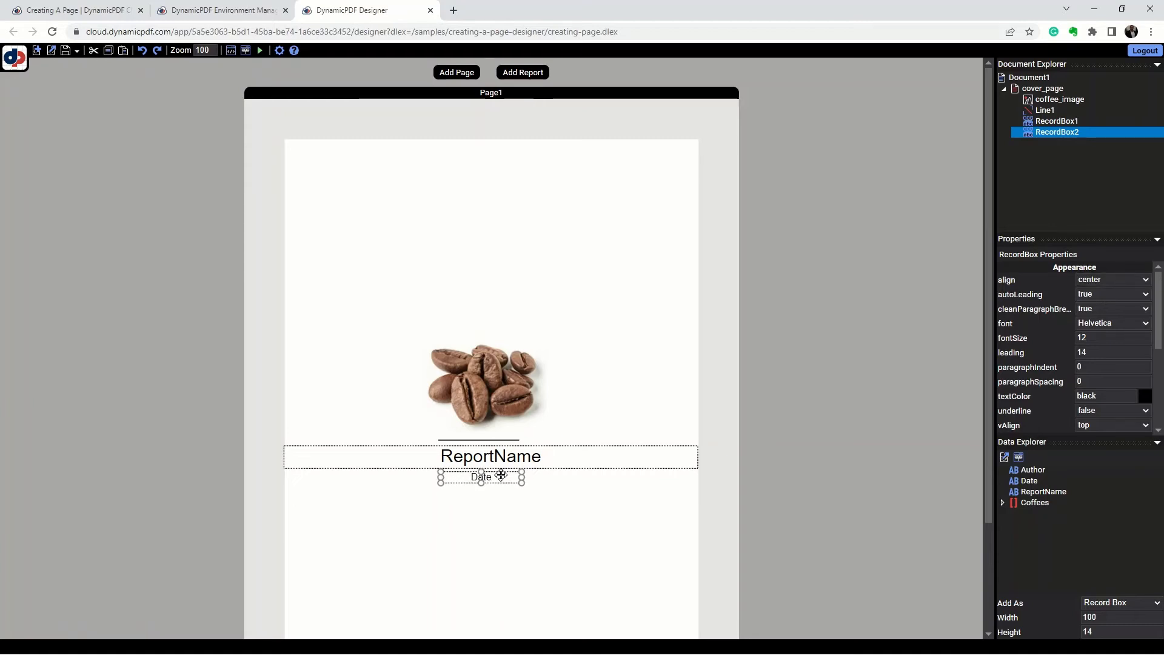
click(872, 489)
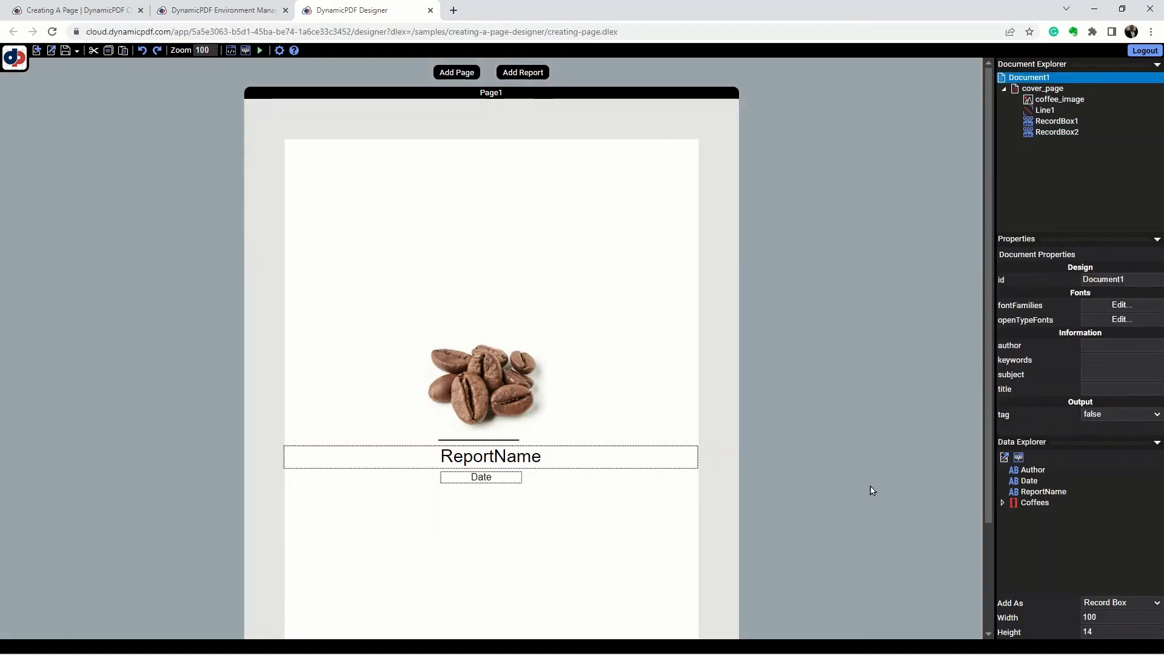
Preview the generated PDF to check the date under the report name, and close the preview.
click(259, 51)
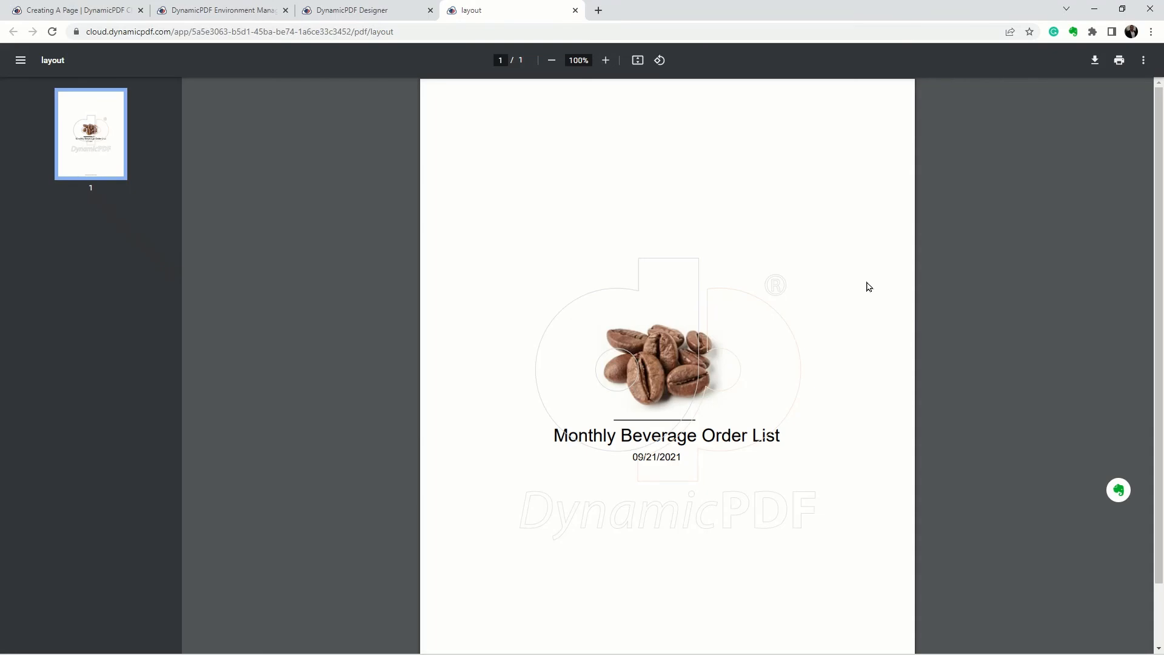
click(576, 11)
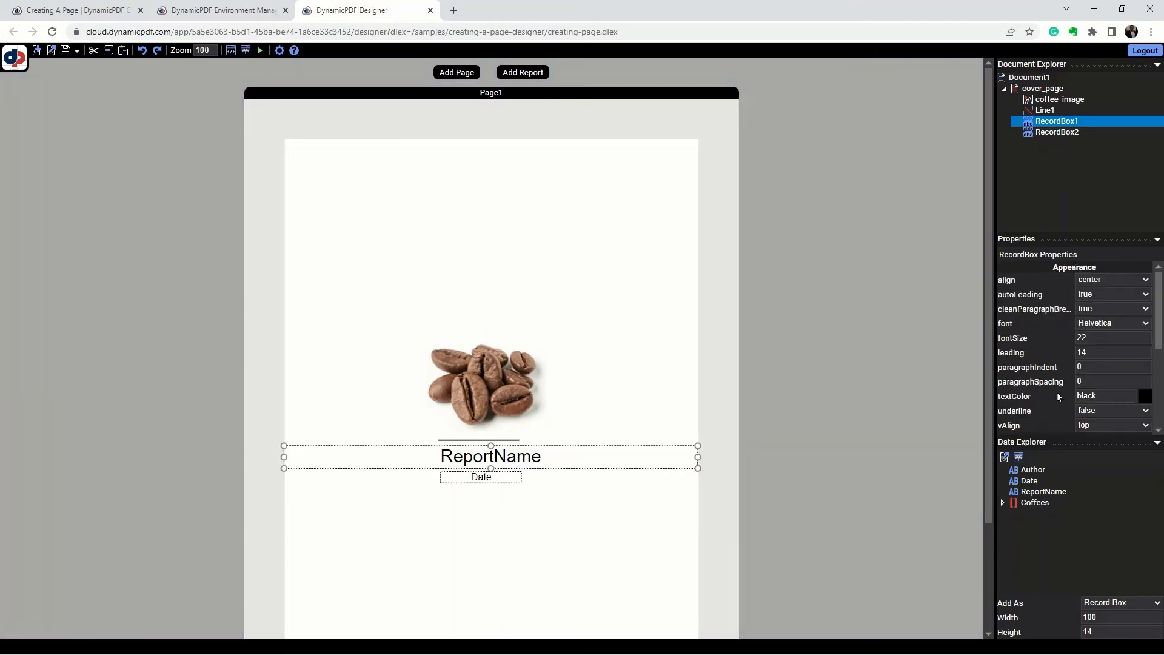
Set the id of the ReportName record box to report_name.
scroll(1058, 396, down, 2)
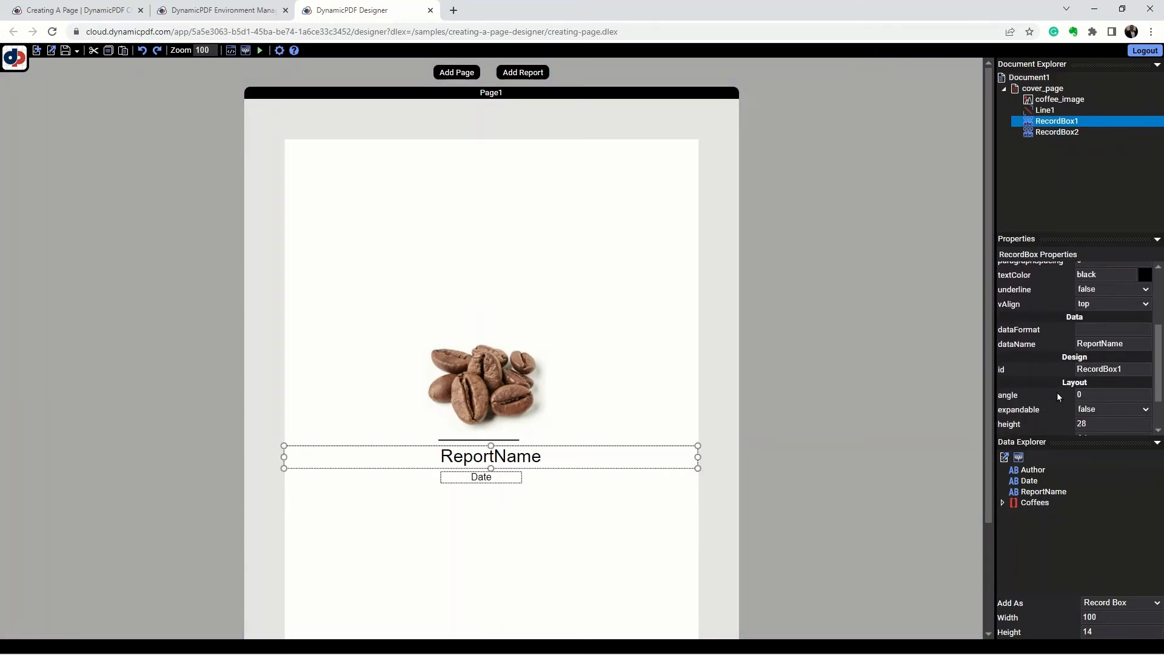
double_click(1129, 367)
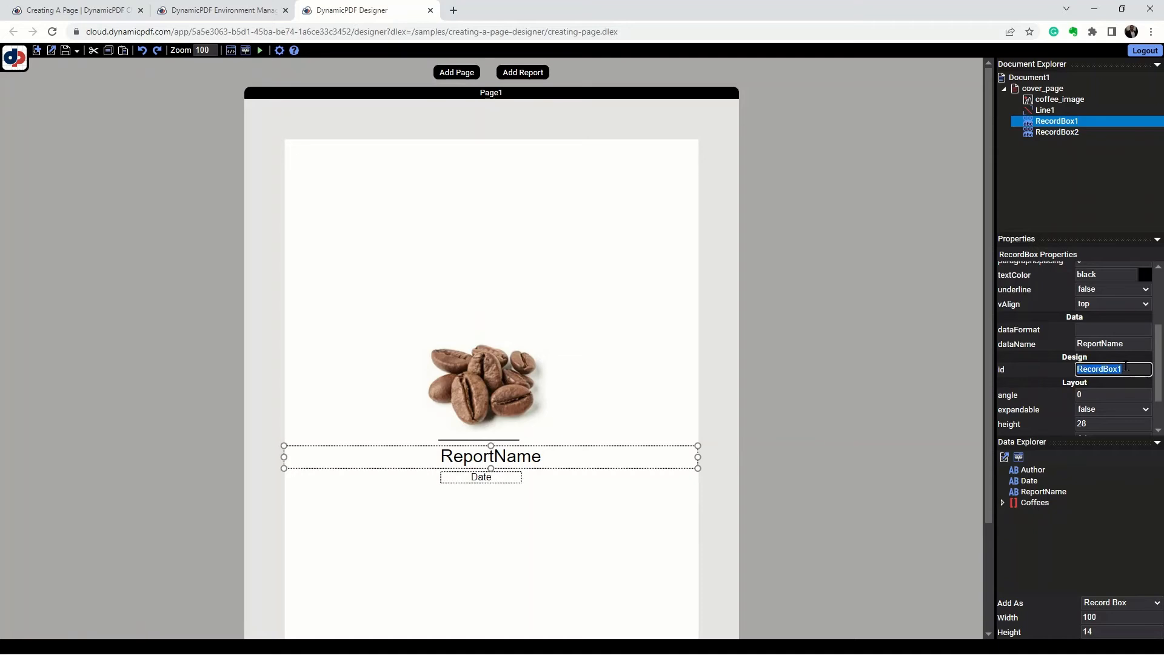
text(report)
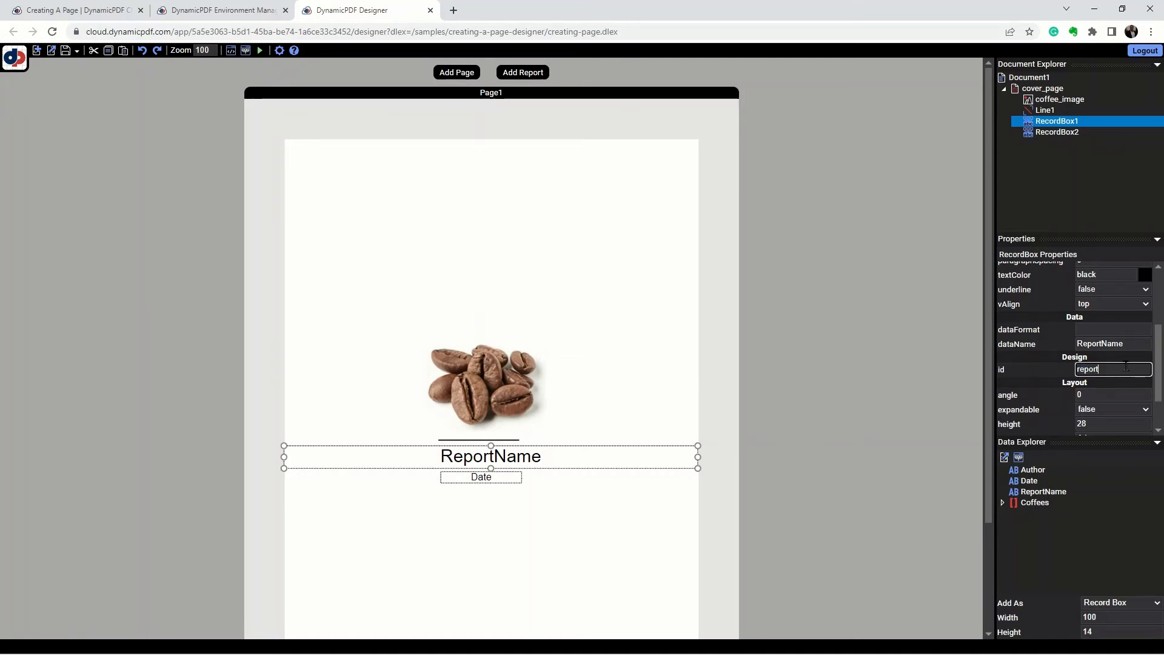
text(_name)
Set the id of the Date record box to report_date.
click(508, 476)
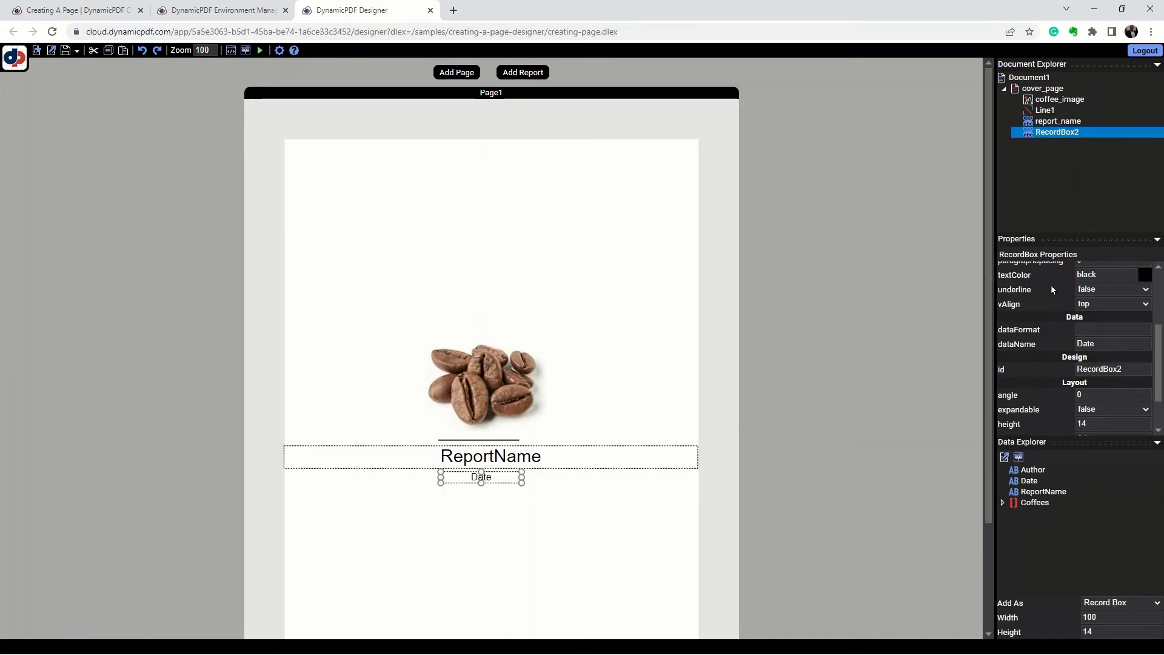
scroll(1113, 388, up, 1)
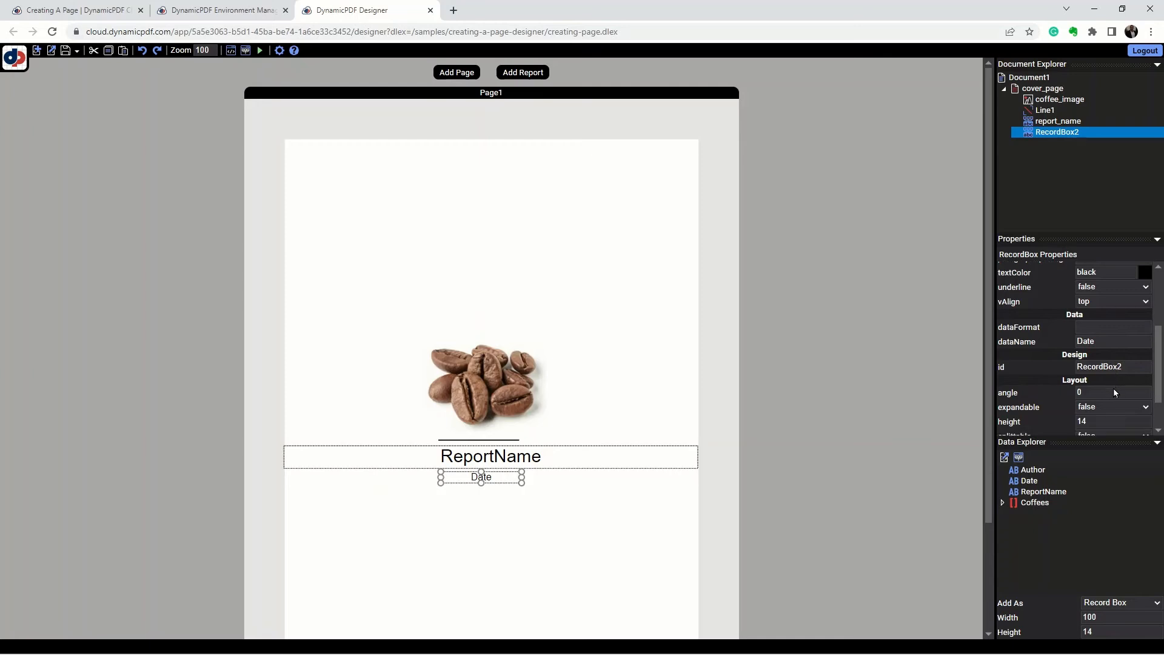
double_click(1122, 372)
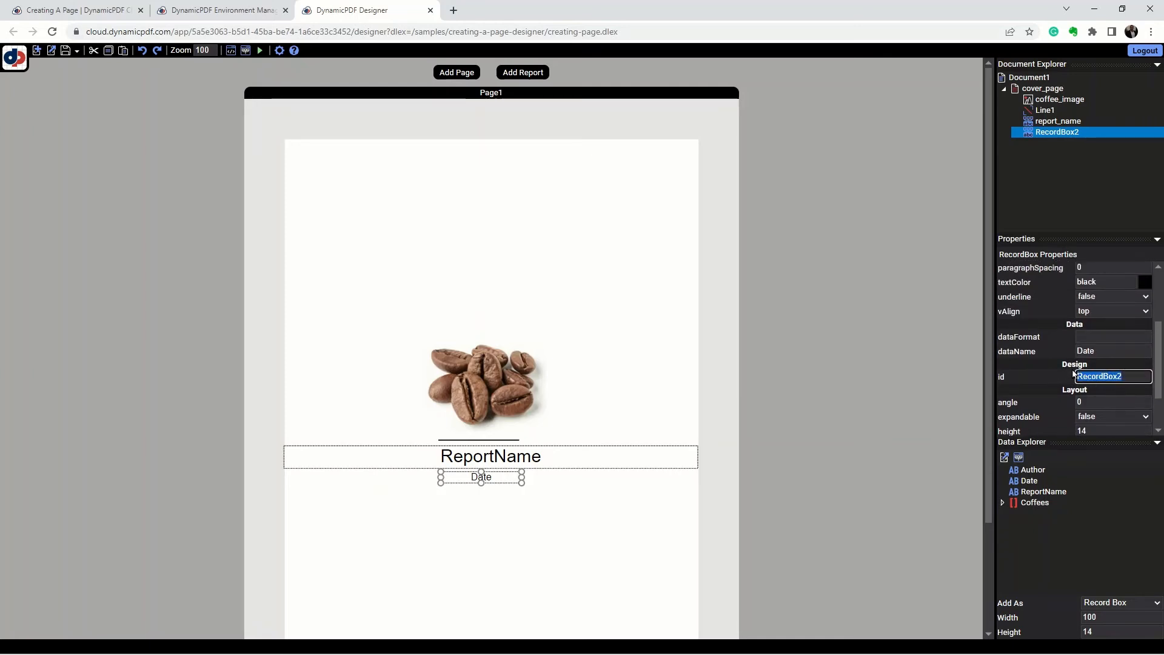
text(report_date)
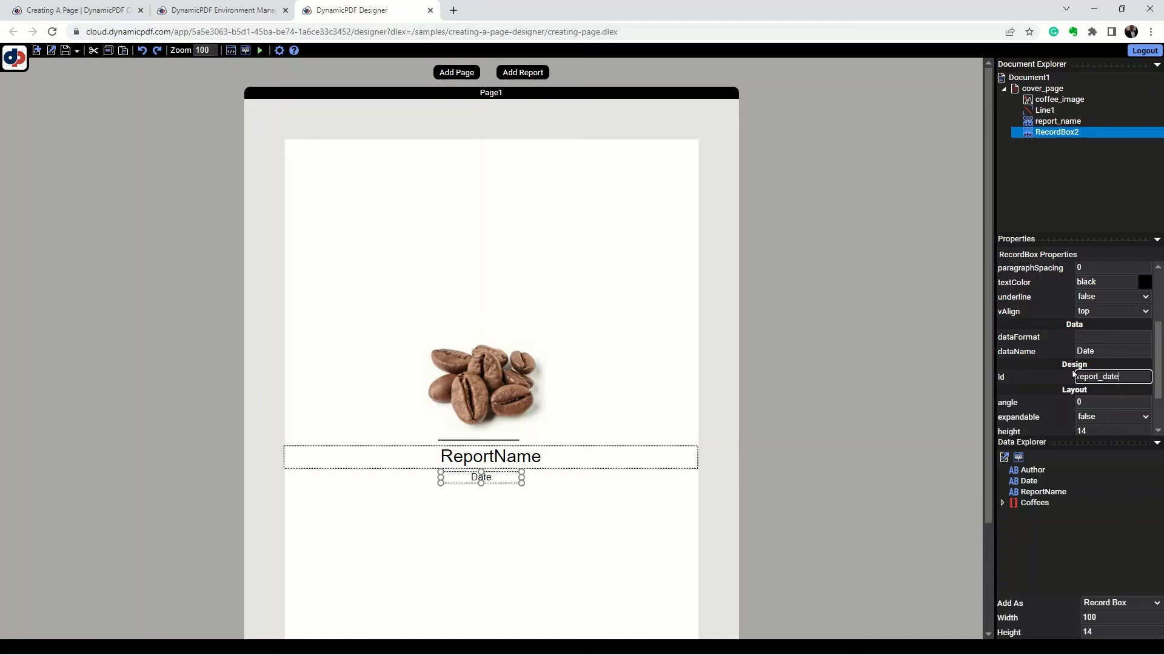
click(741, 425)
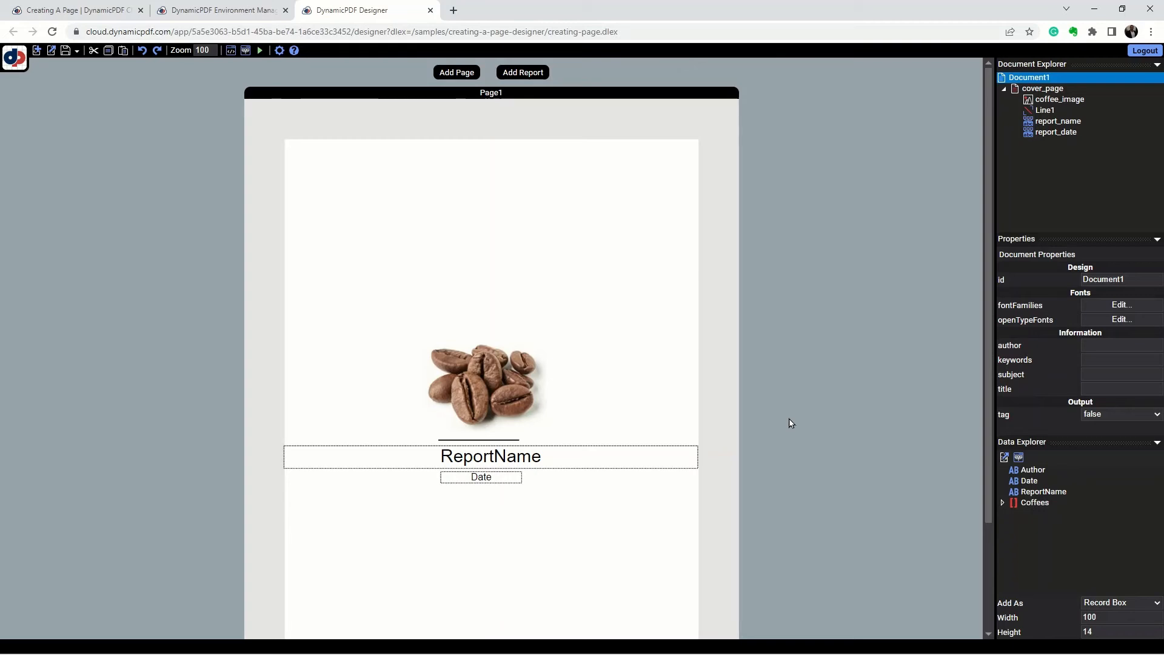
Add a record area to the cover page and place it centred just below the Date record box.
right_click(513, 515)
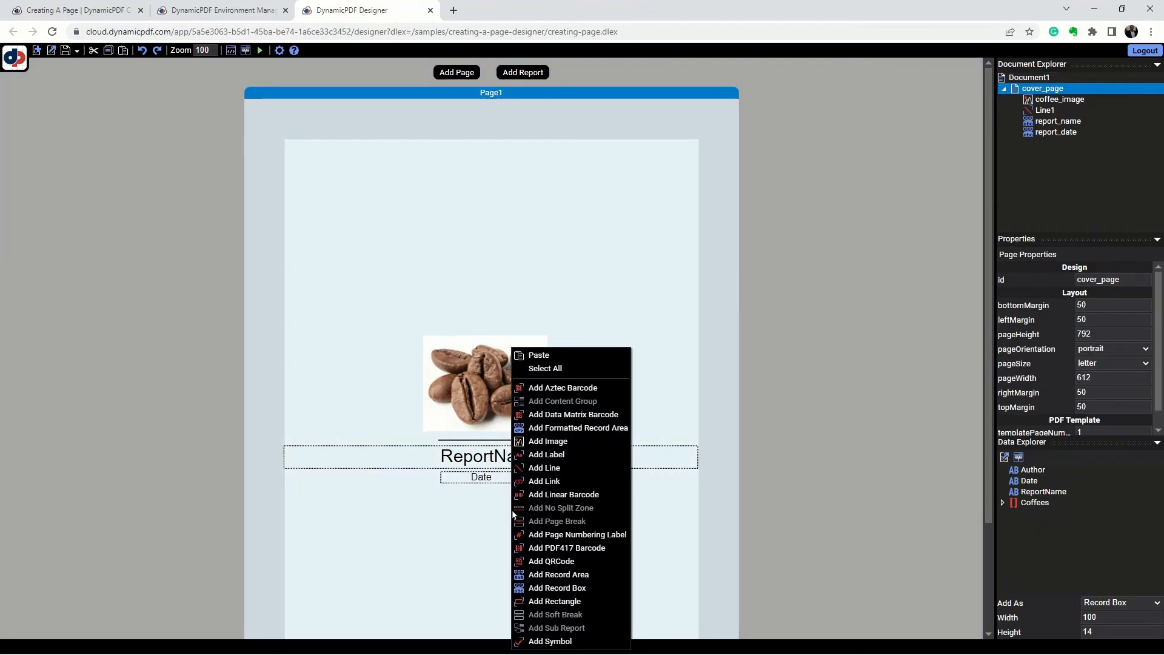
click(558, 575)
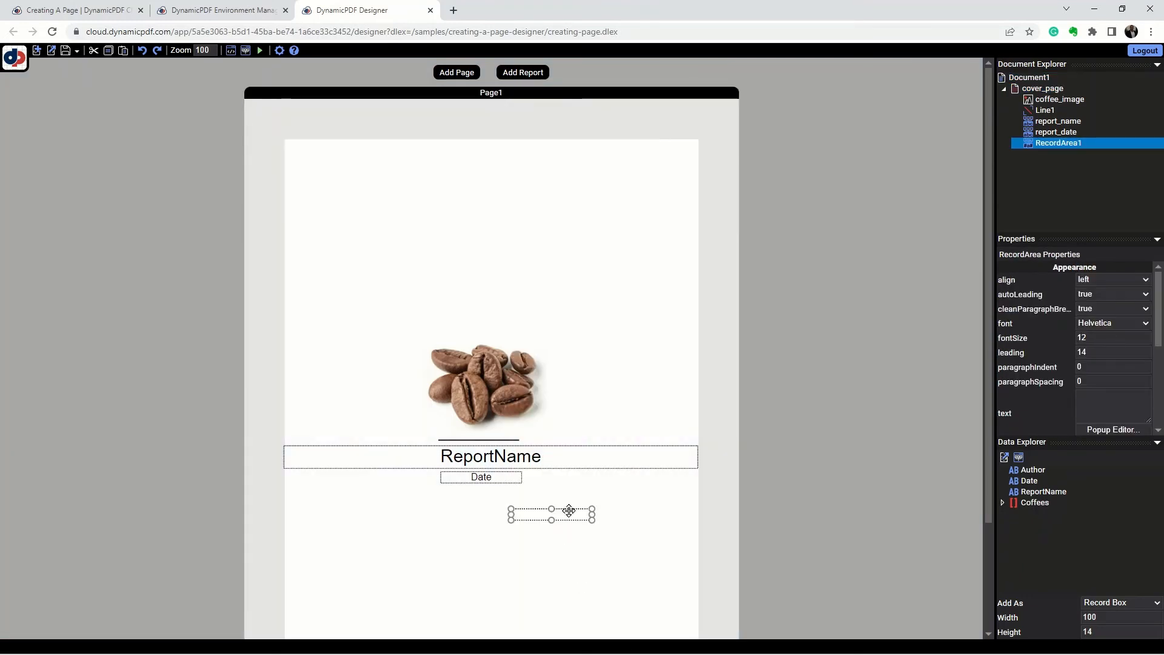
drag(486, 498, 496, 492)
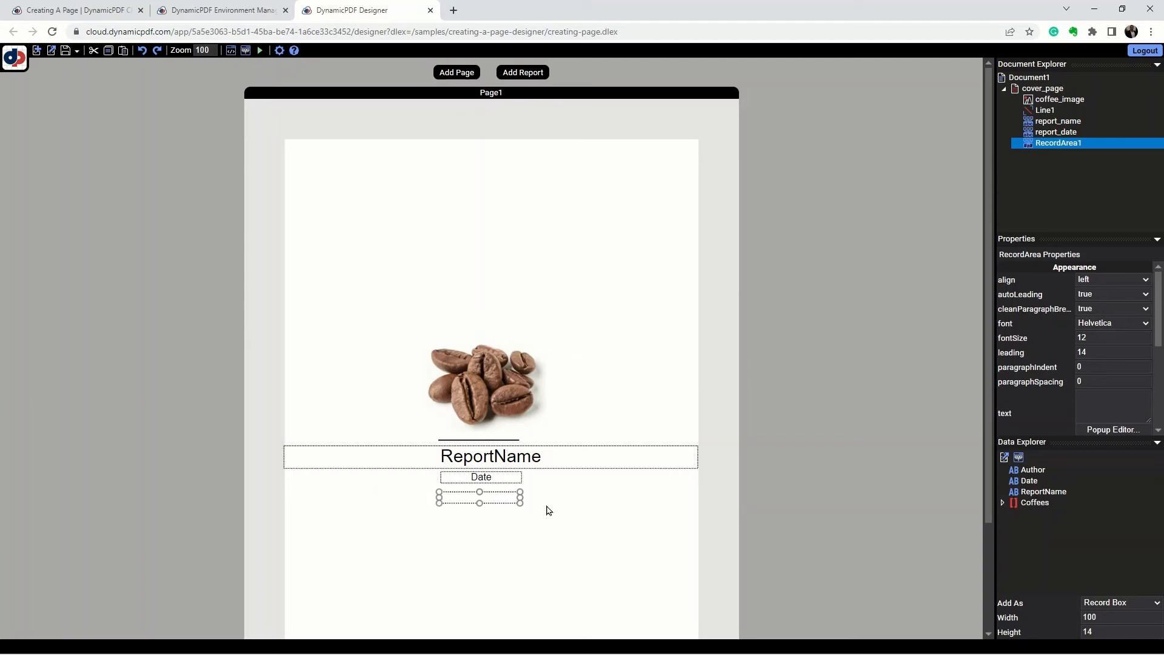
Set the record area's text to "Prepared by #Author#." and widen it to span the full width between the page margins.
click(1097, 402)
text(Prepared by #Author)
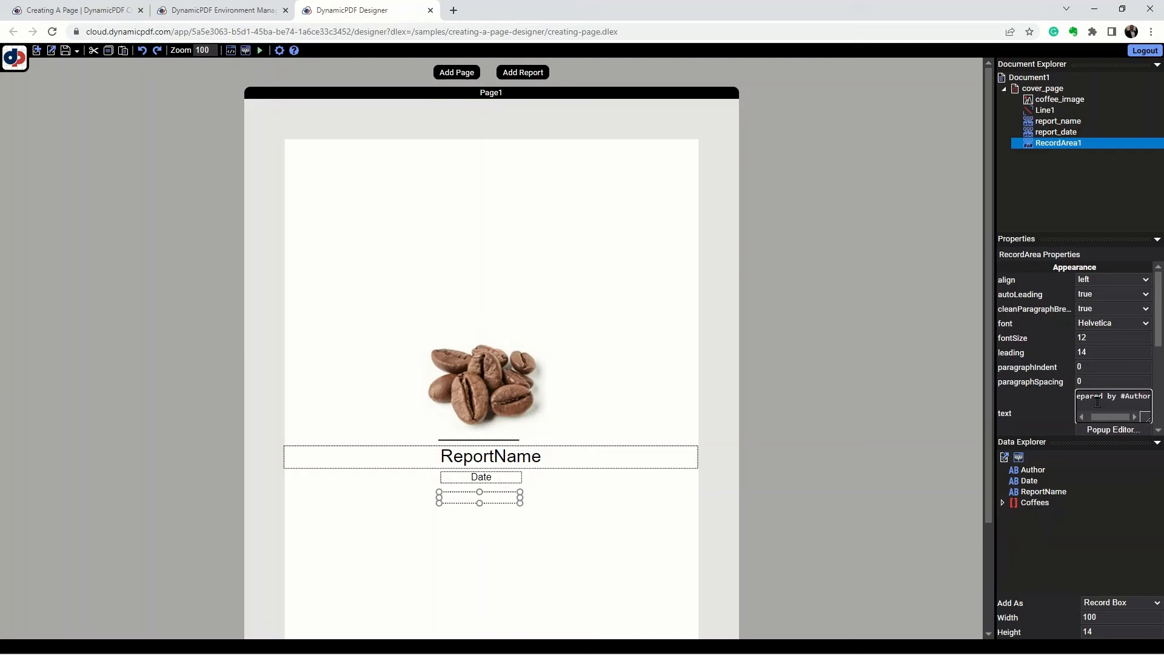
text(#.)
click(1110, 371)
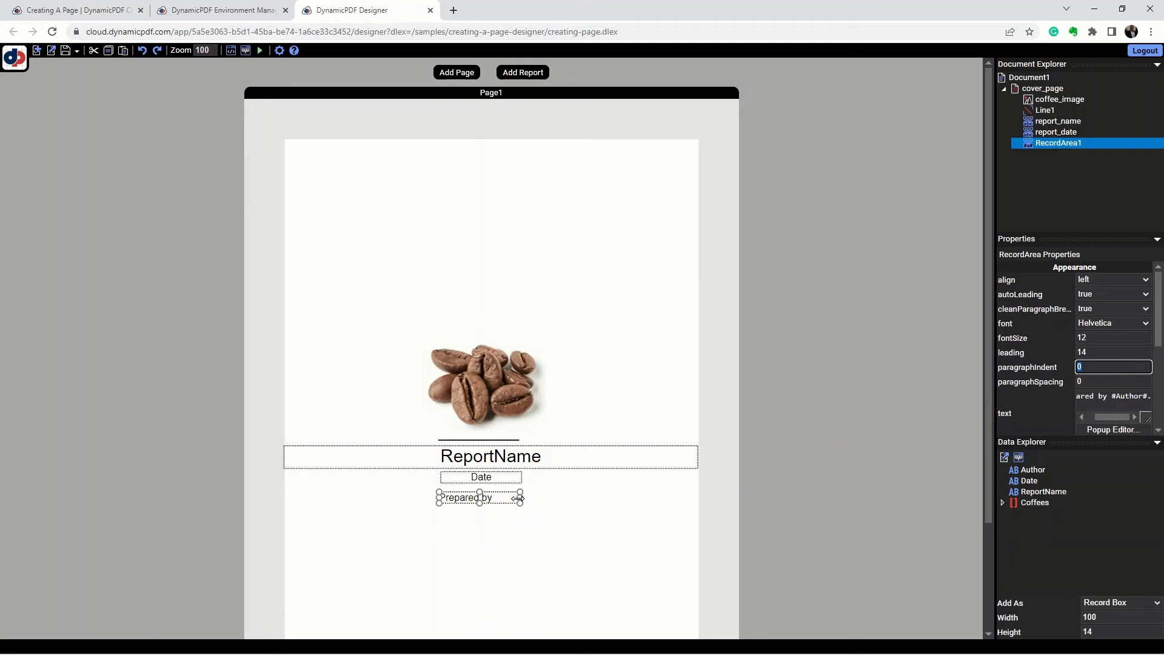
drag(520, 498, 701, 518)
drag(438, 495, 281, 490)
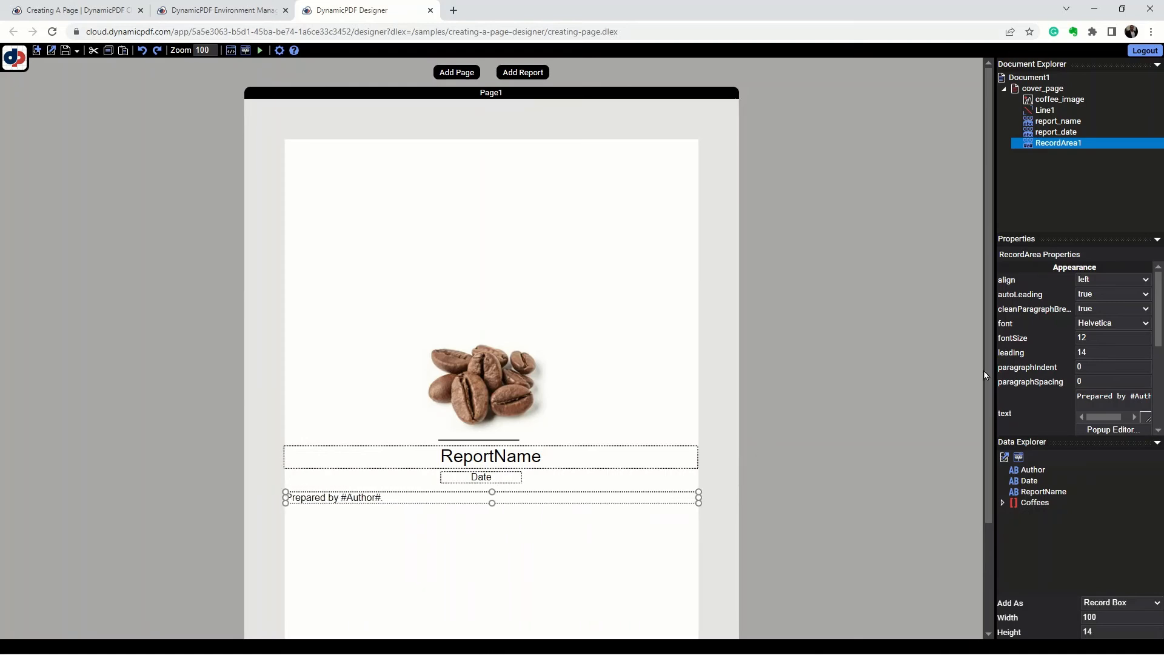
Center the text of the "Prepared by #Author#." record area and set its font to HelveticaOblique.
click(1103, 279)
click(1092, 292)
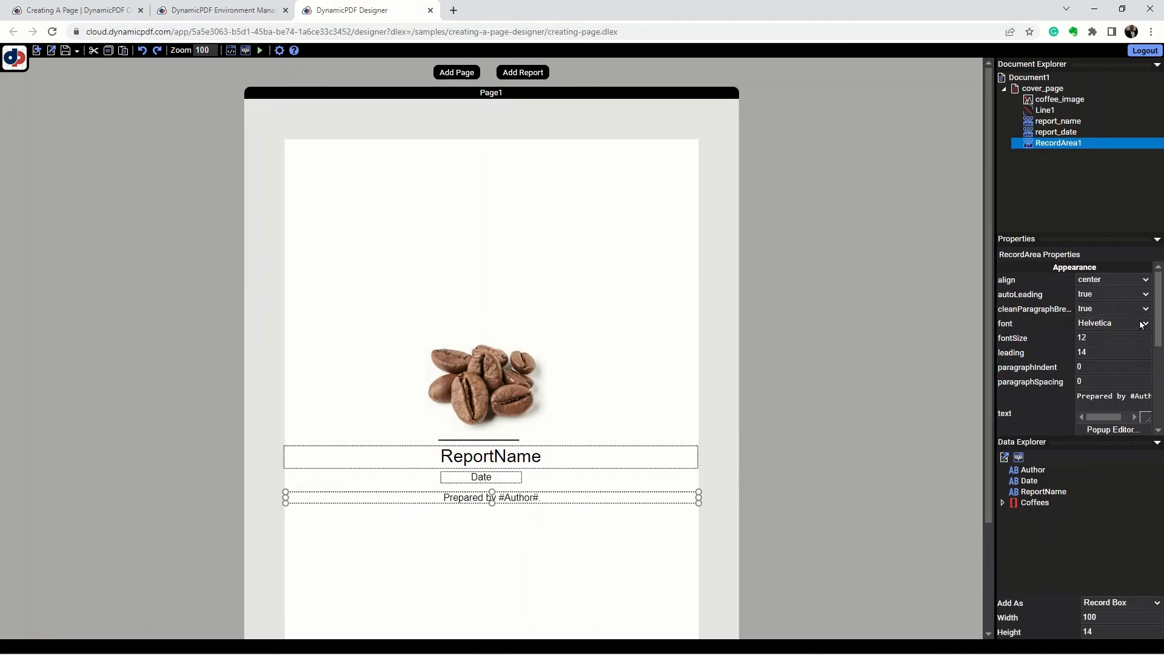
click(1145, 324)
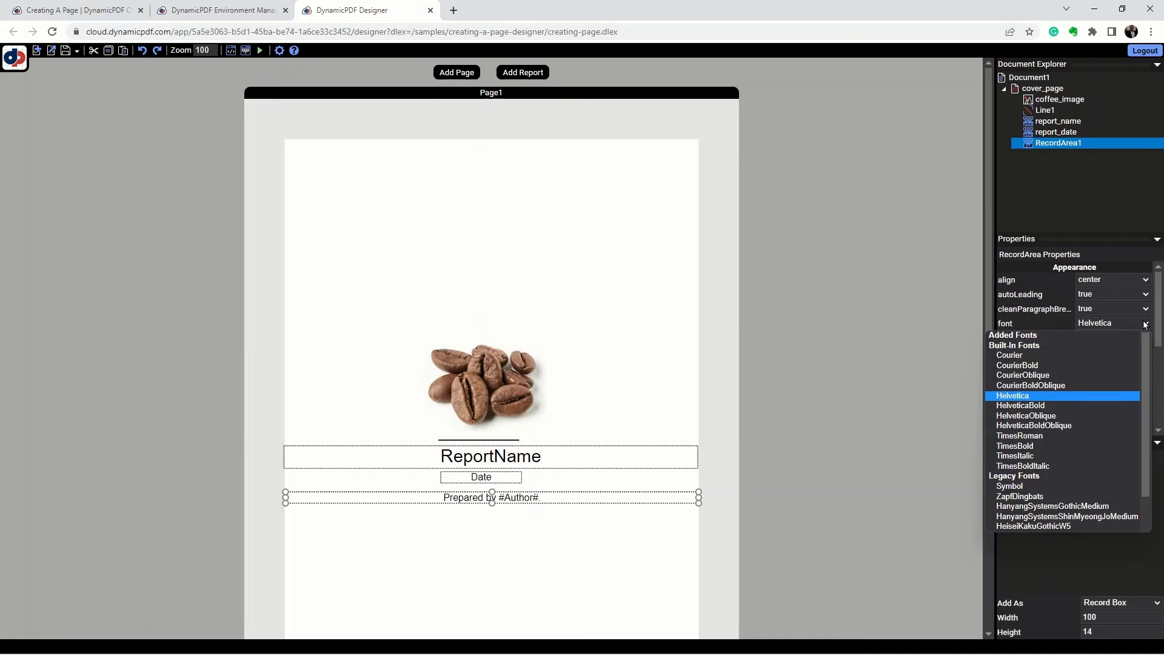
click(1047, 414)
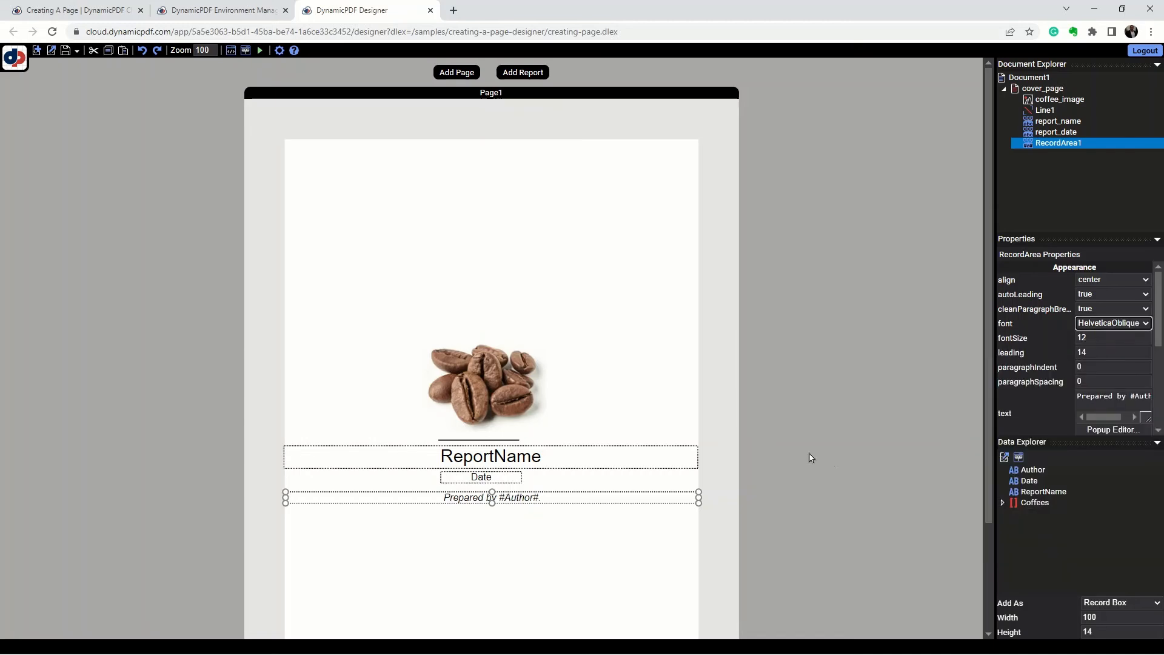
click(722, 413)
Run the report to preview the cover page as a PDF and zoom out to view the page.
click(260, 51)
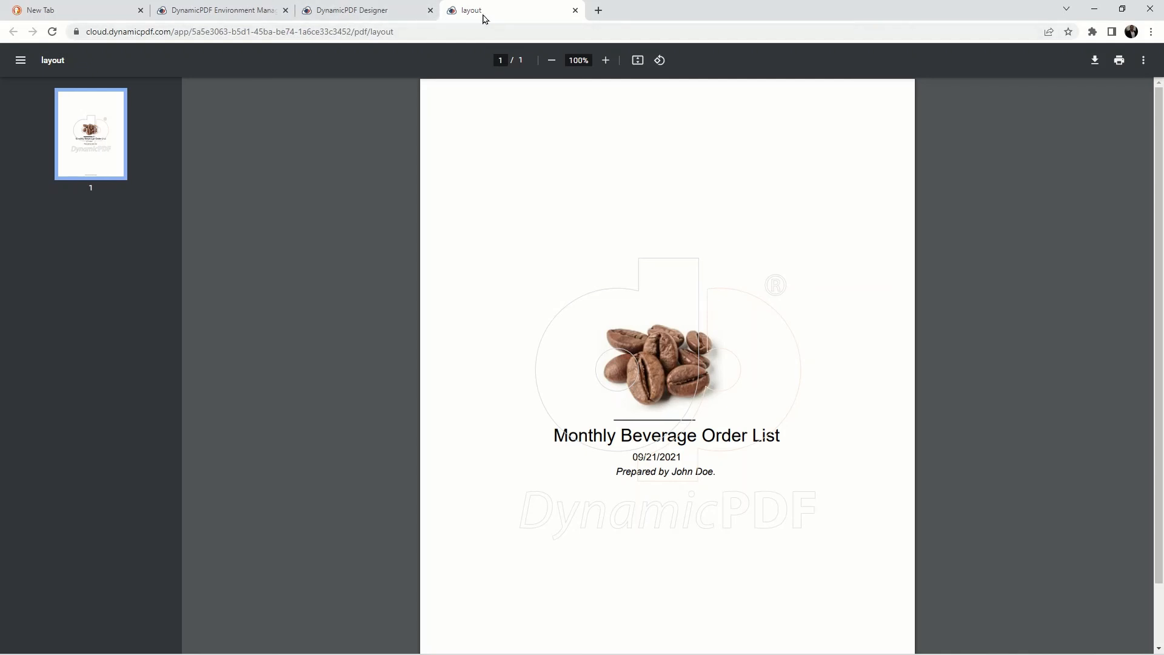
click(552, 60)
click(552, 60)
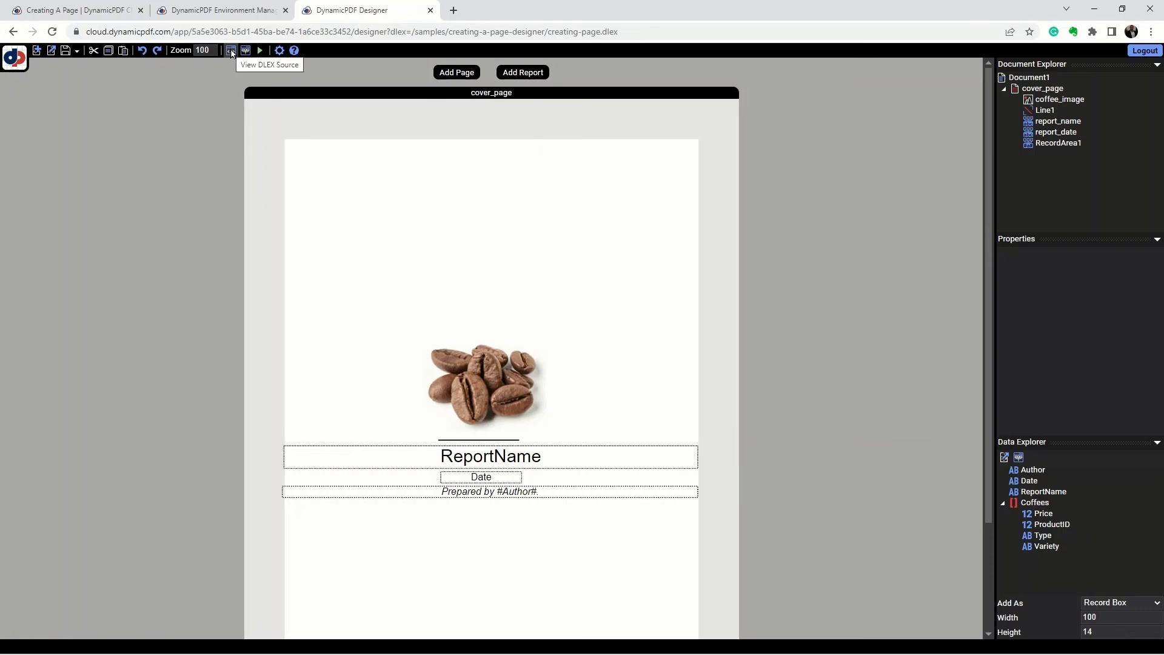
View the DLEX source of the document and examine the record box and record area elements.
click(230, 54)
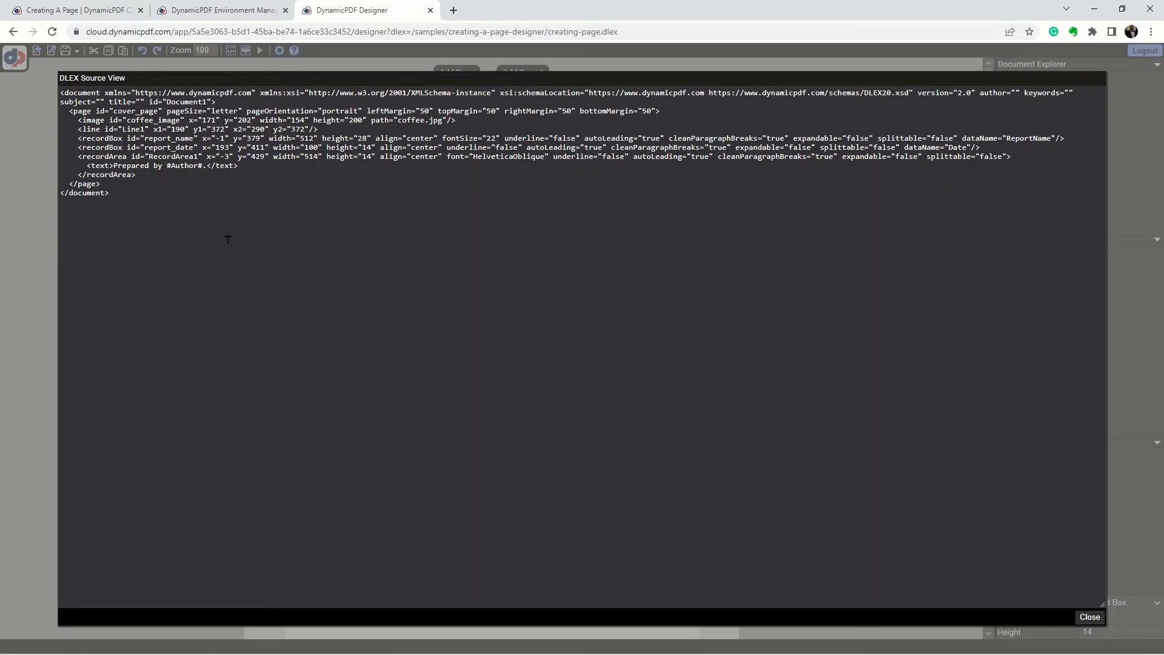
drag(202, 147, 223, 166)
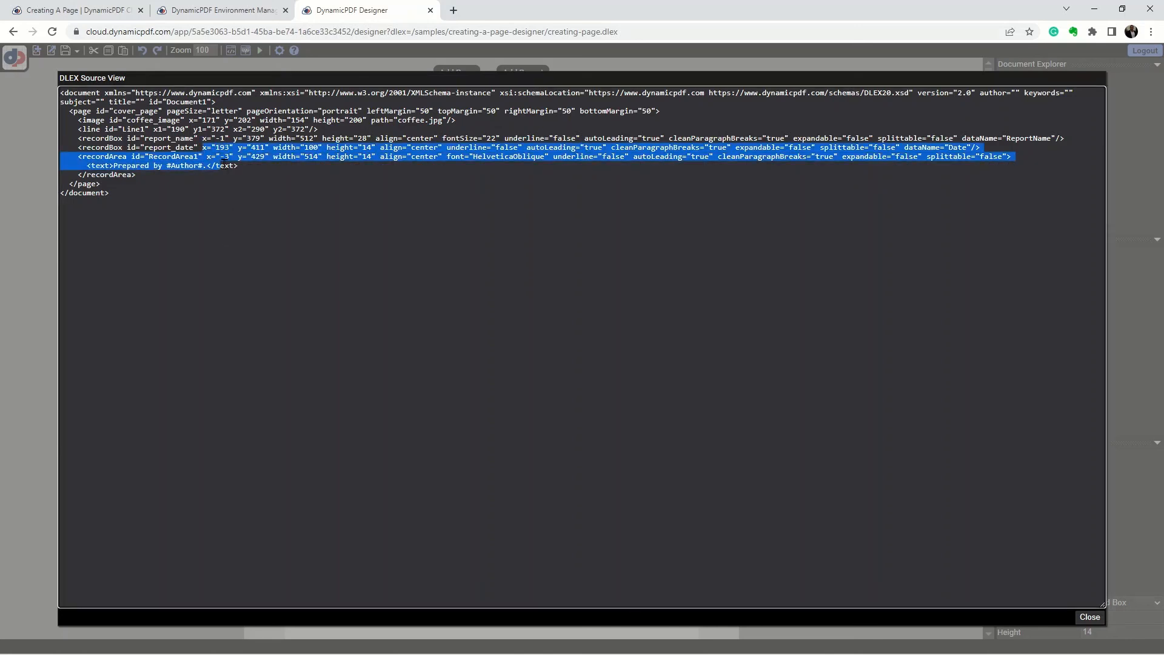
click(257, 180)
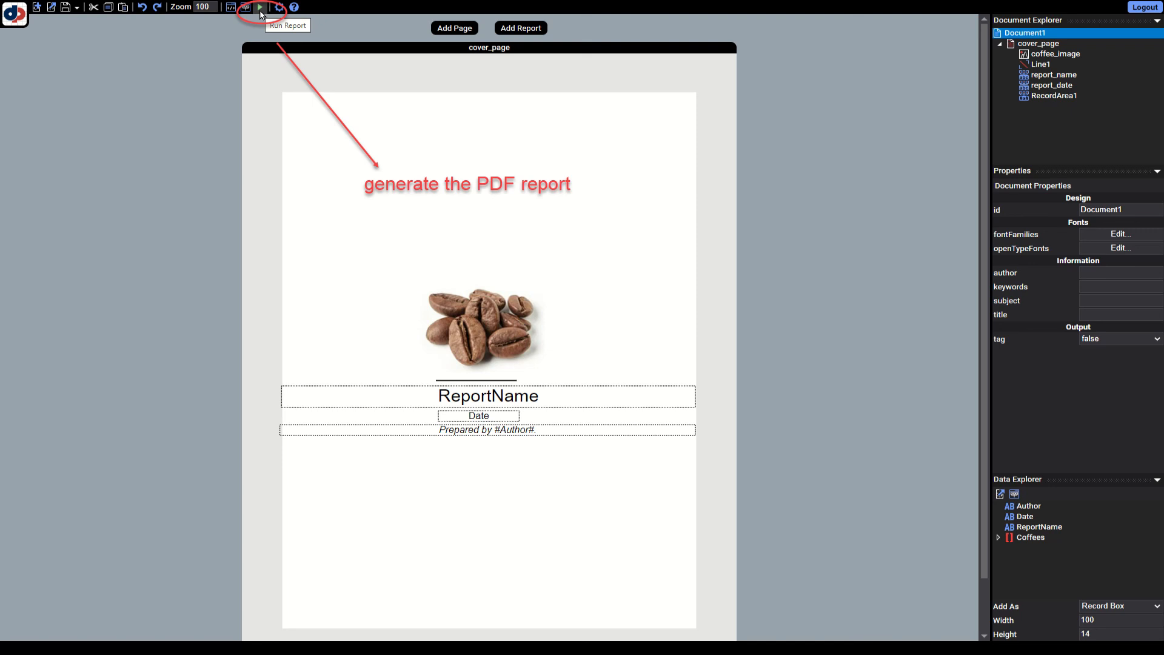
Generate the final PDF report from the finished cover page.
click(260, 8)
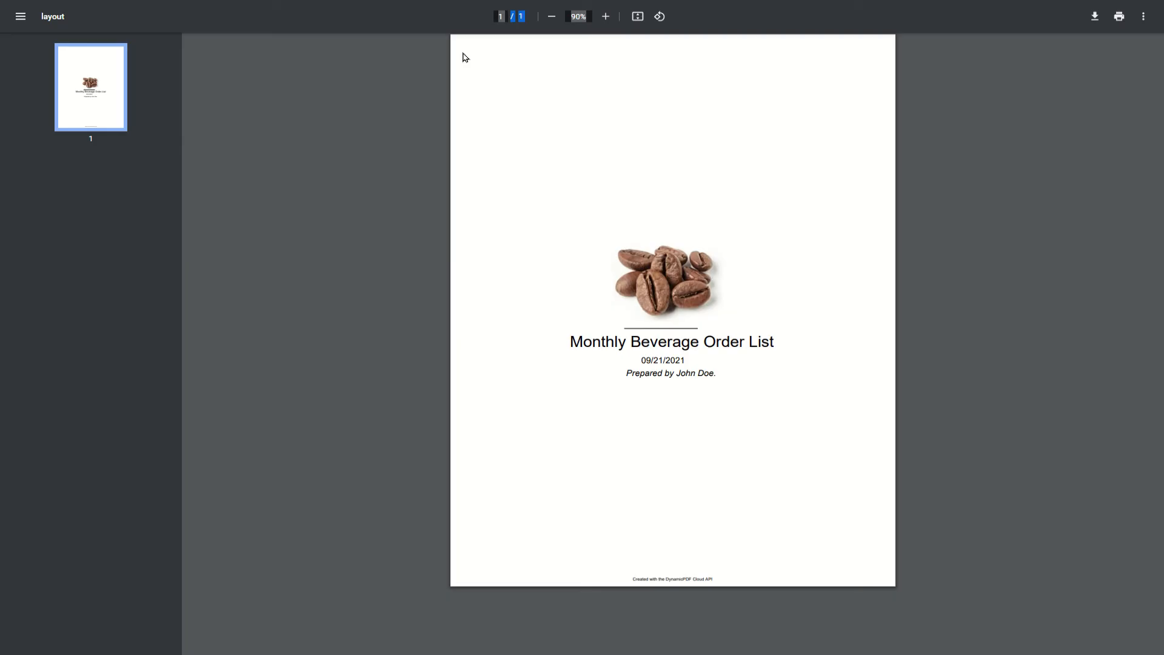